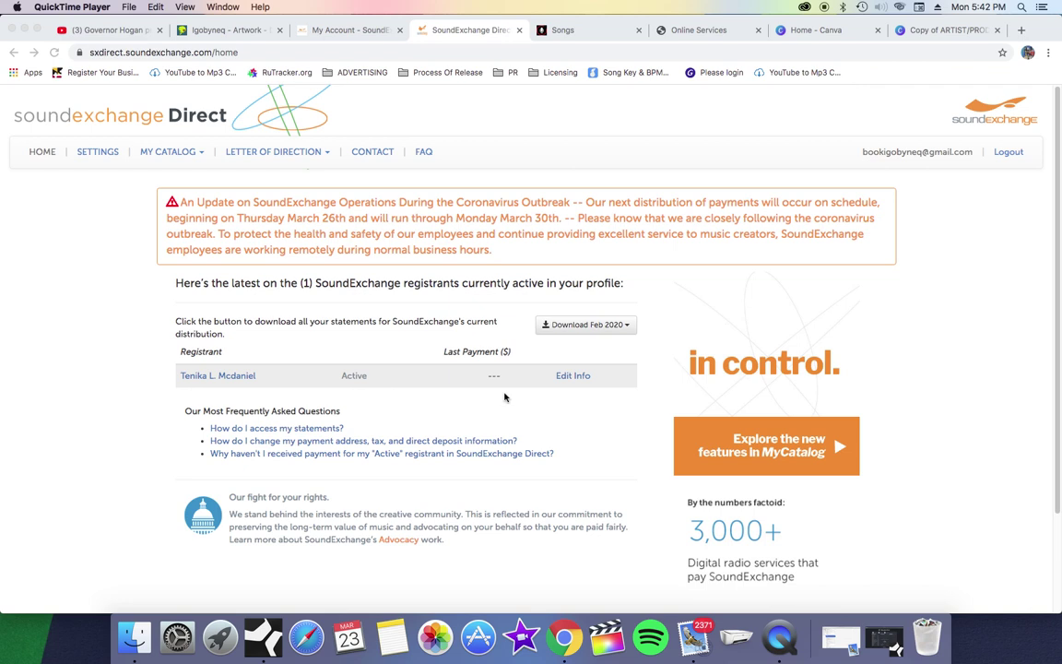
Bring the Chrome window with the SoundExchange Direct home page to the front.
{"action": "left_click", "coordinate": [171, 155]}
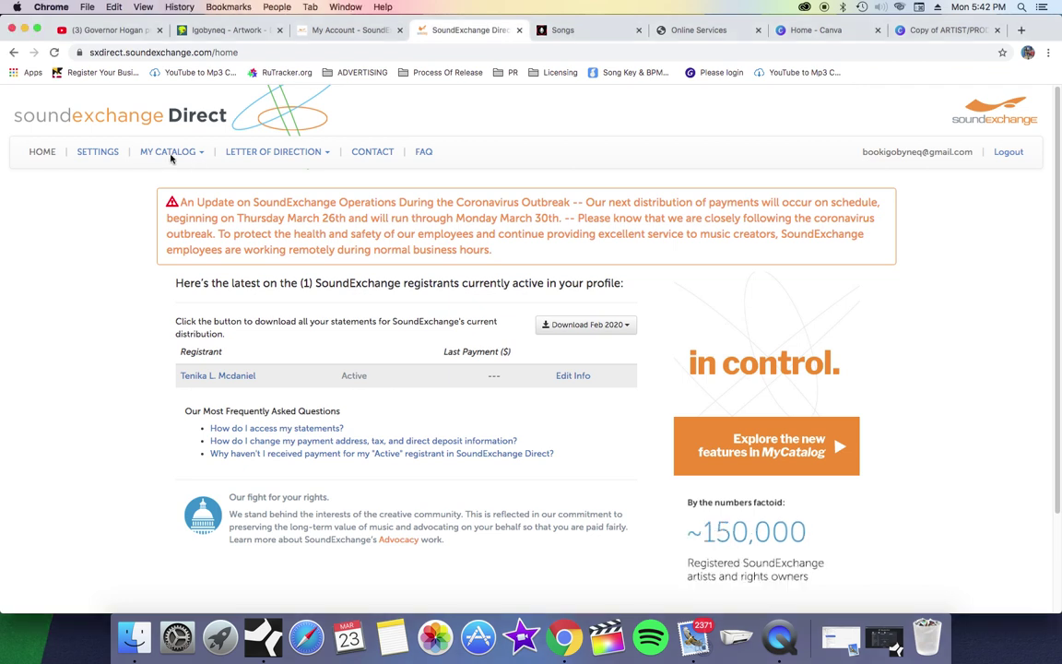
Go to the Submit Recordings page from the MY CATALOG menu.
{"action": "left_click", "coordinate": [170, 153]}
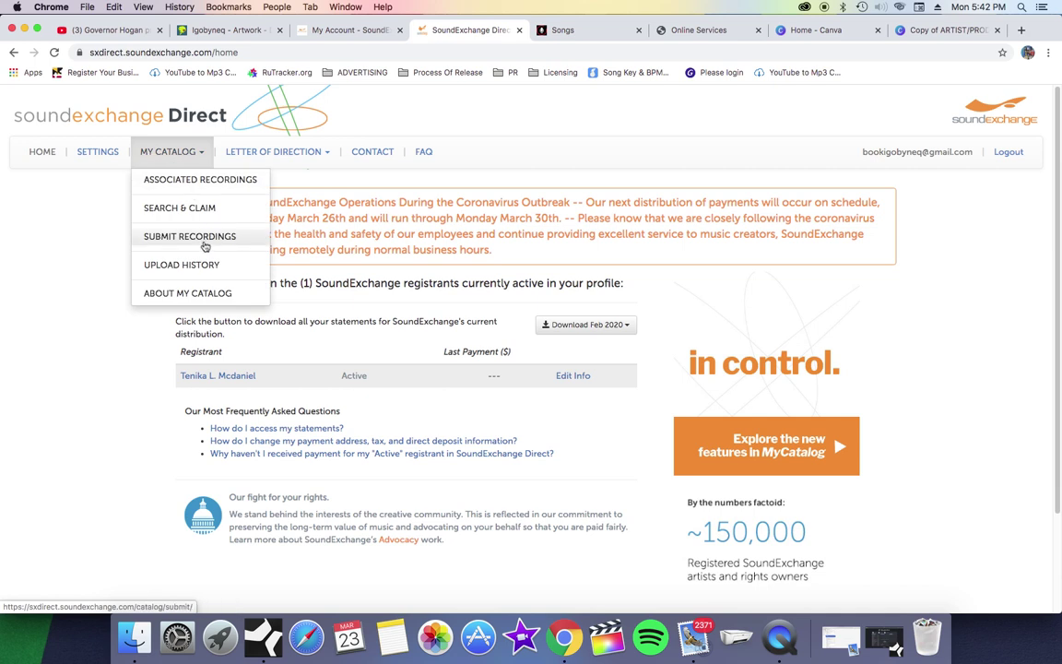
{"action": "left_click", "coordinate": [192, 239]}
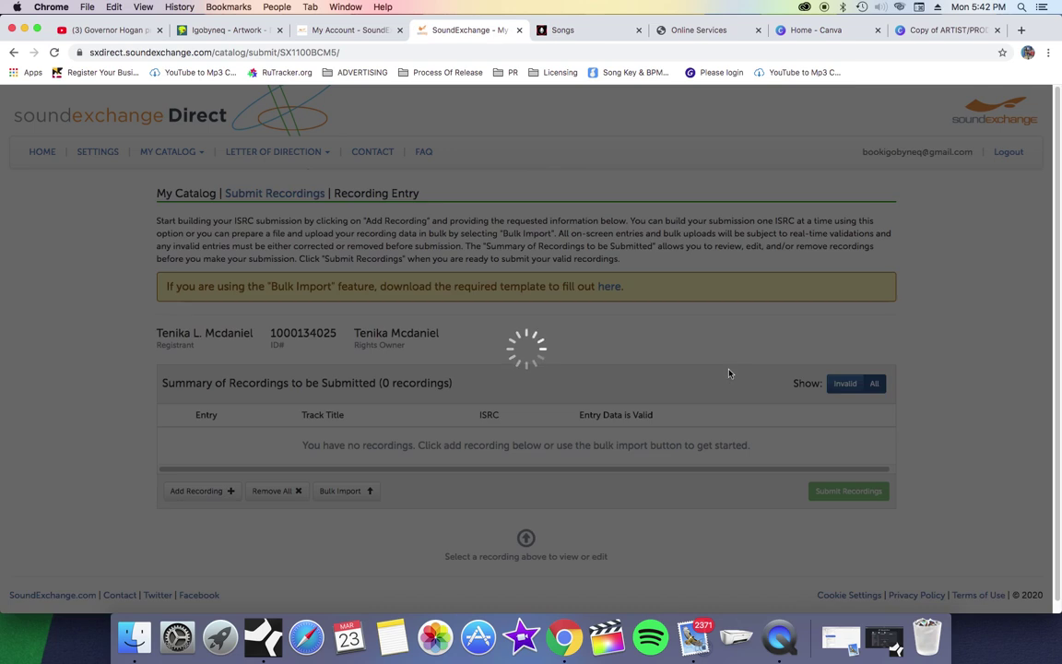
{"action": "scroll", "coordinate": [729, 373], "scroll_direction": "down", "scroll_amount": 1}
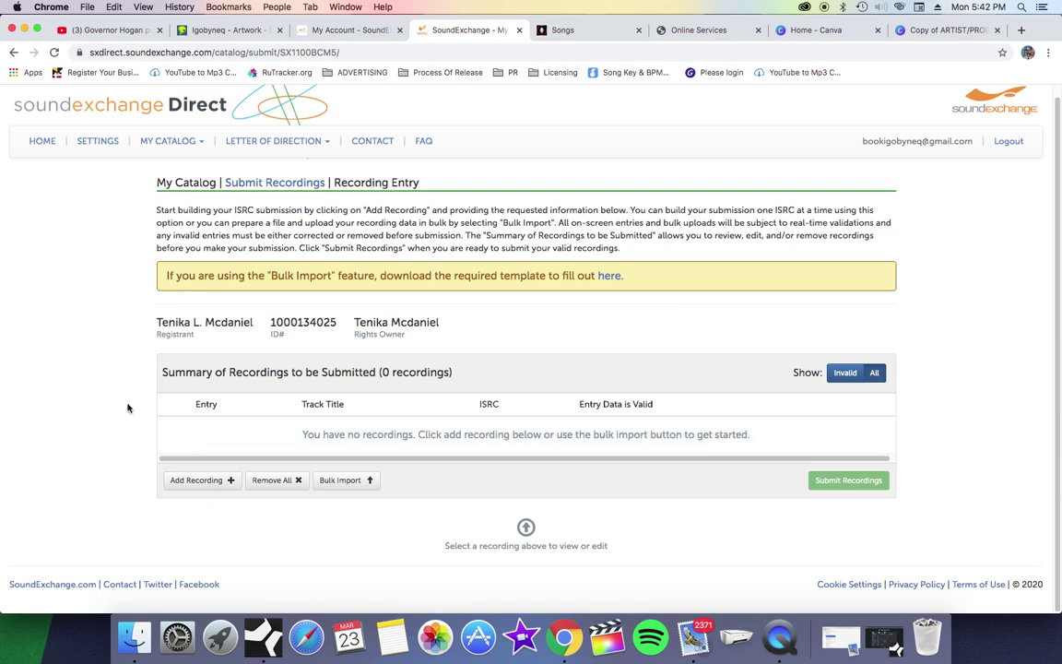
Add Recording Entry 1 and put the cursor in its Artist field.
{"action": "left_click", "coordinate": [192, 486]}
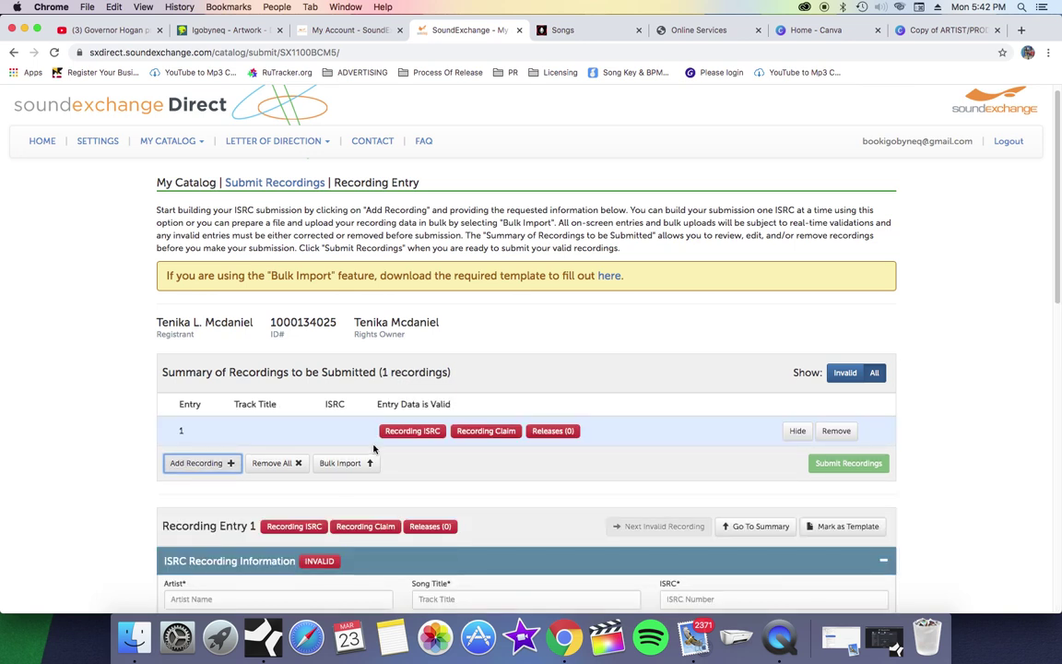
{"action": "scroll", "coordinate": [374, 449], "scroll_direction": "down", "scroll_amount": 8}
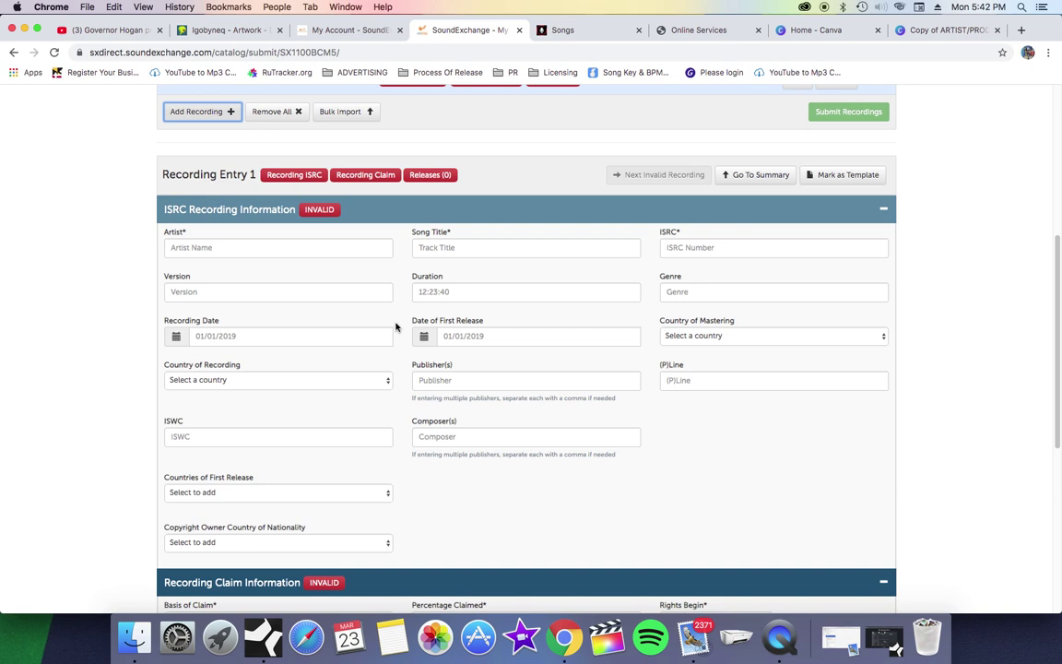
{"action": "left_click", "coordinate": [214, 246]}
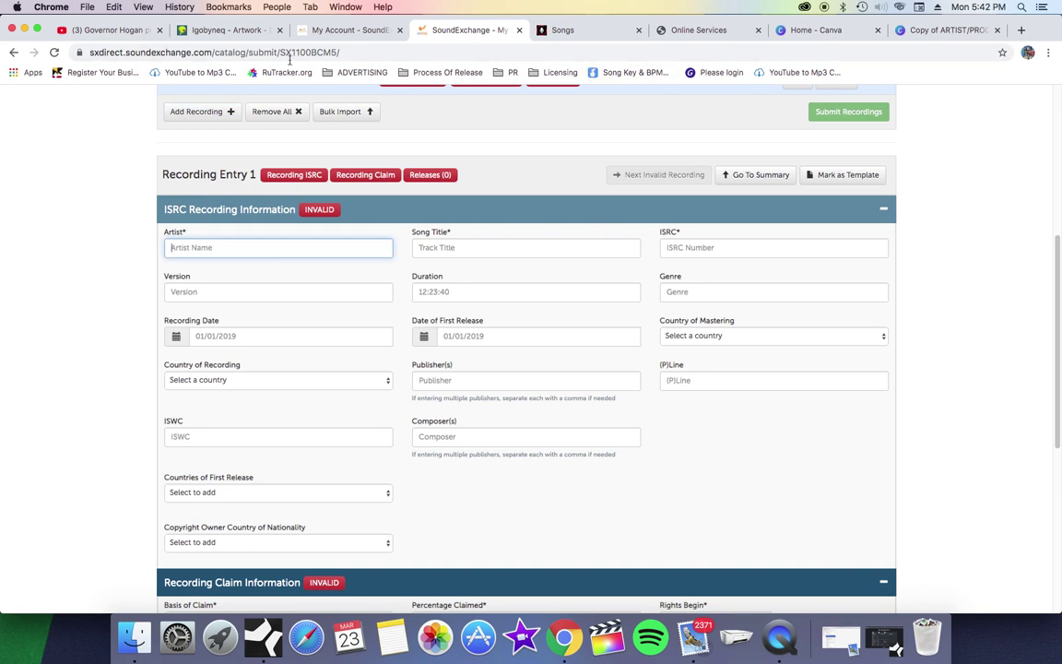
On DistroKid's Artwork album page, copy the song's ISRC code from the Songs section.
{"action": "left_click", "coordinate": [251, 32]}
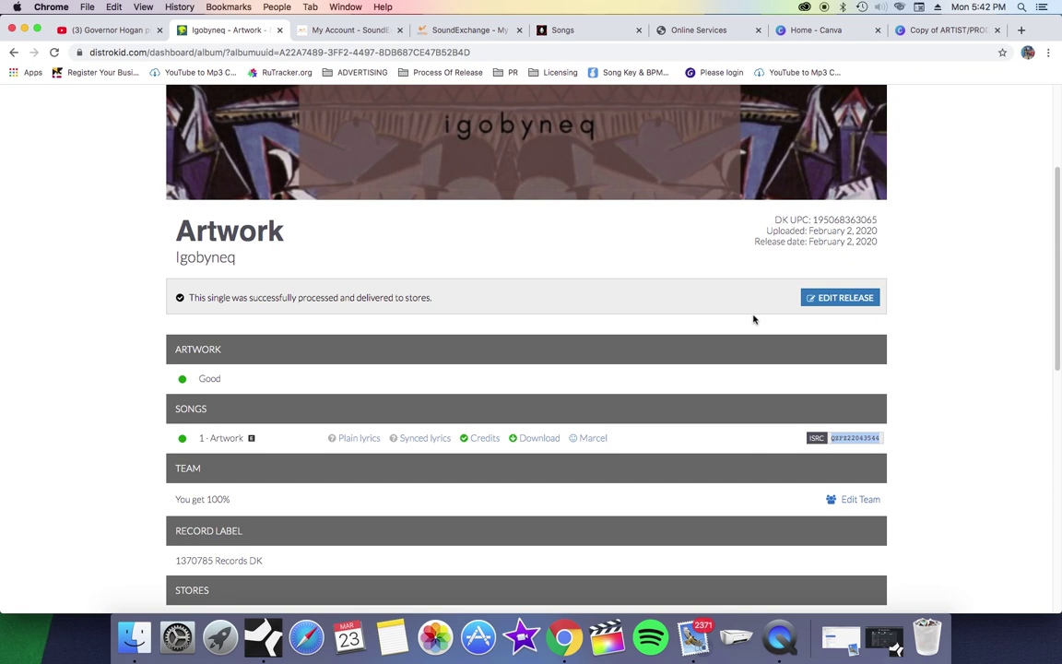
{"action": "scroll", "coordinate": [753, 319], "scroll_direction": "up", "scroll_amount": 3}
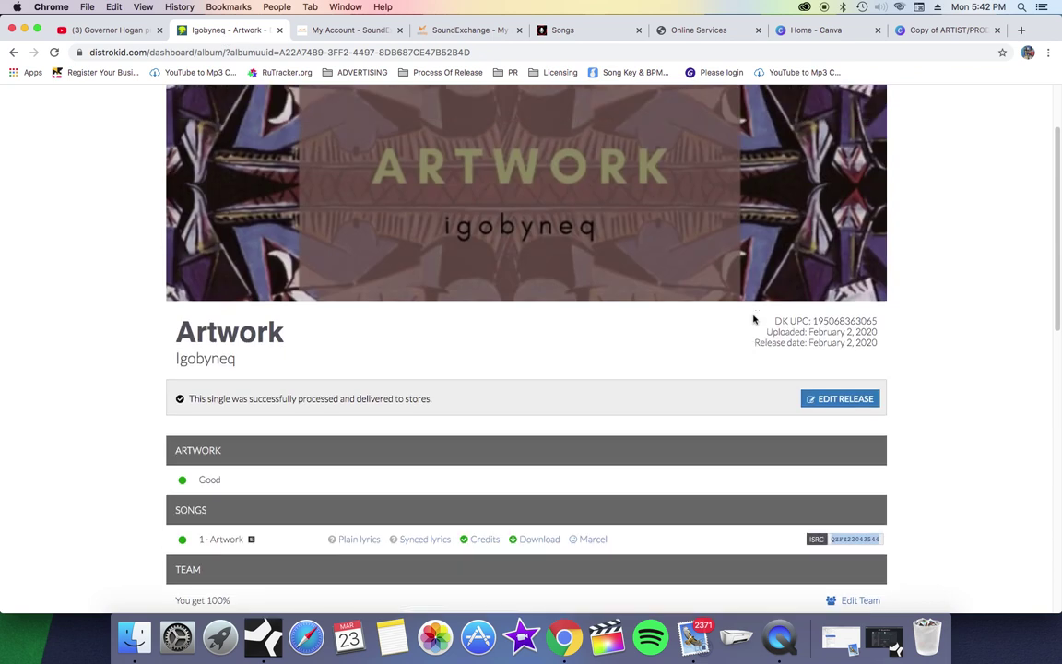
{"action": "scroll", "coordinate": [753, 319], "scroll_direction": "down", "scroll_amount": 2}
{"action": "scroll", "coordinate": [754, 320], "scroll_direction": "down", "scroll_amount": 2}
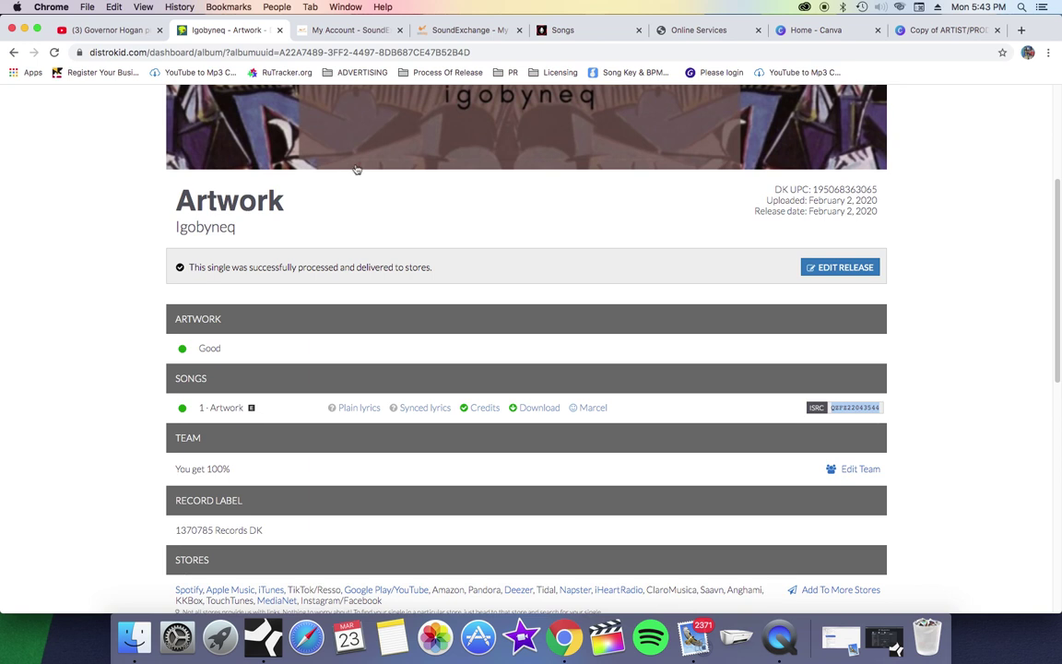
{"action": "right_click", "coordinate": [849, 408]}
{"action": "left_click", "coordinate": [874, 434]}
Fill Recording Entry 1 with the artist name, title 'Artwork' and pasted ISRC QZFZ22043544.
{"action": "left_click", "coordinate": [461, 30]}
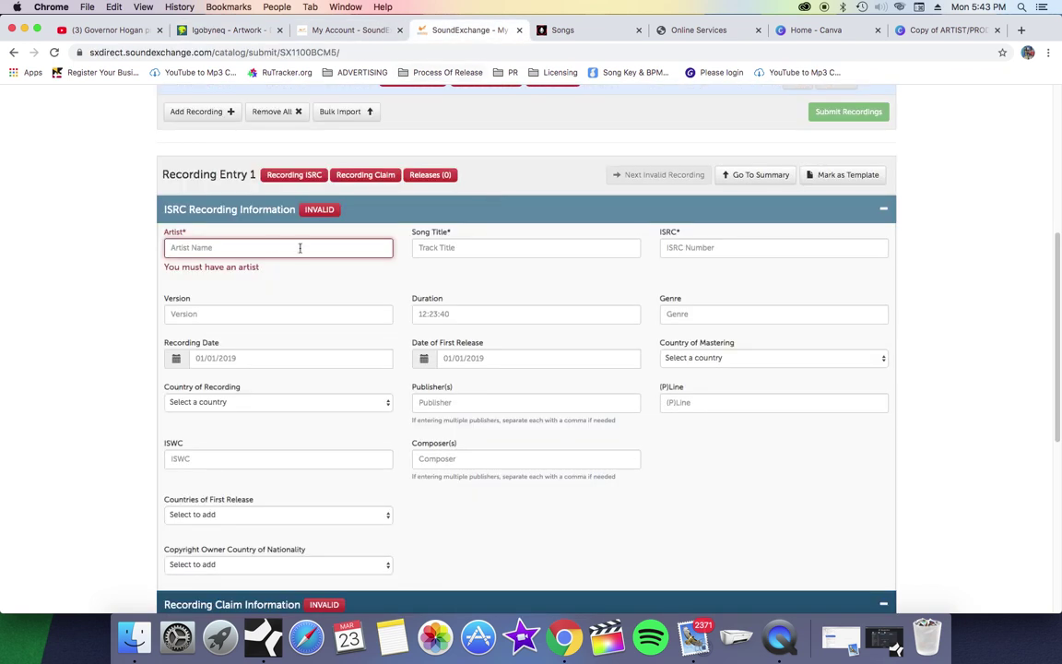
{"action": "left_click", "coordinate": [274, 246]}
{"action": "type", "text": "igobyneq"}
{"action": "key", "text": "Tab"}
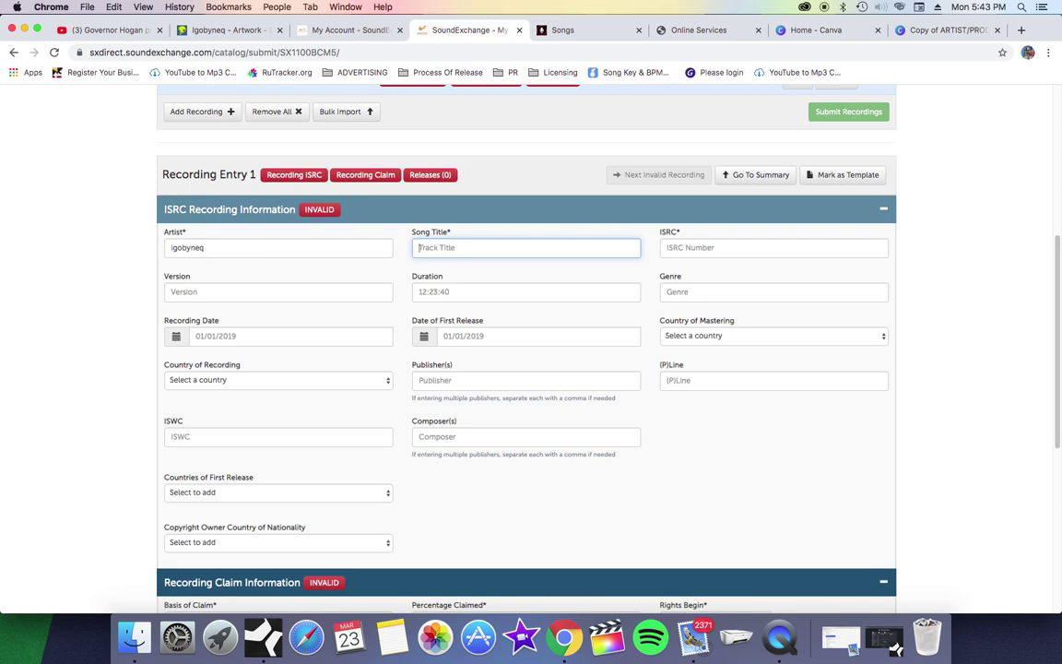
{"action": "type", "text": "Artwork"}
{"action": "key", "text": "Tab"}
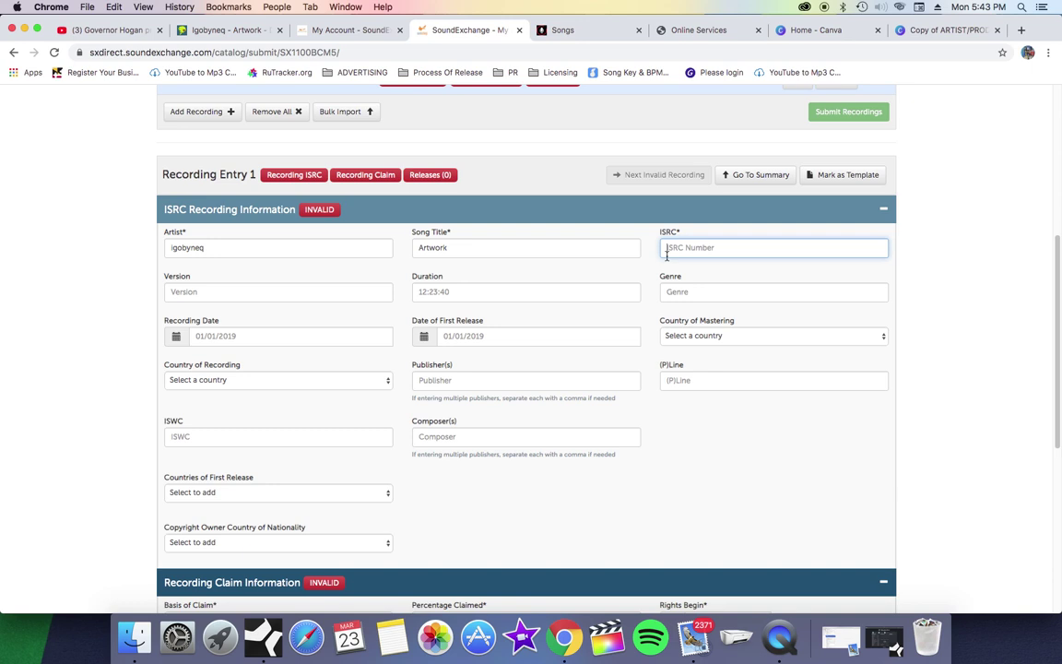
{"action": "key", "text": "super+v"}
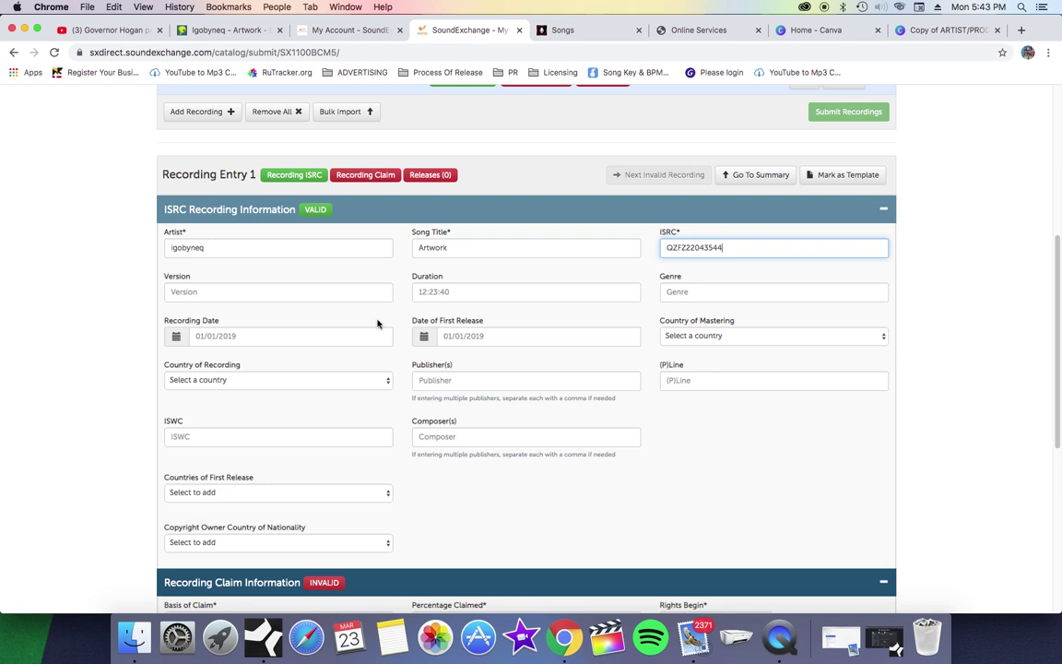
Cut and re-paste ISRC QZFZ22043544 so the ISRC section validates.
{"action": "left_click", "coordinate": [425, 337]}
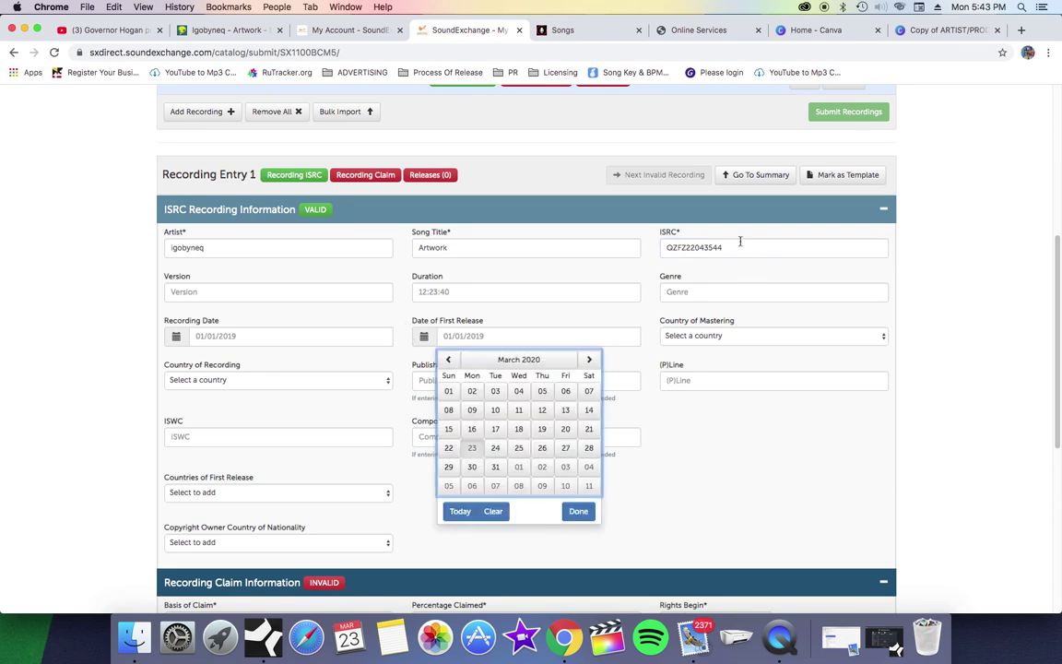
{"action": "left_click", "coordinate": [739, 242]}
{"action": "double_click", "coordinate": [715, 247]}
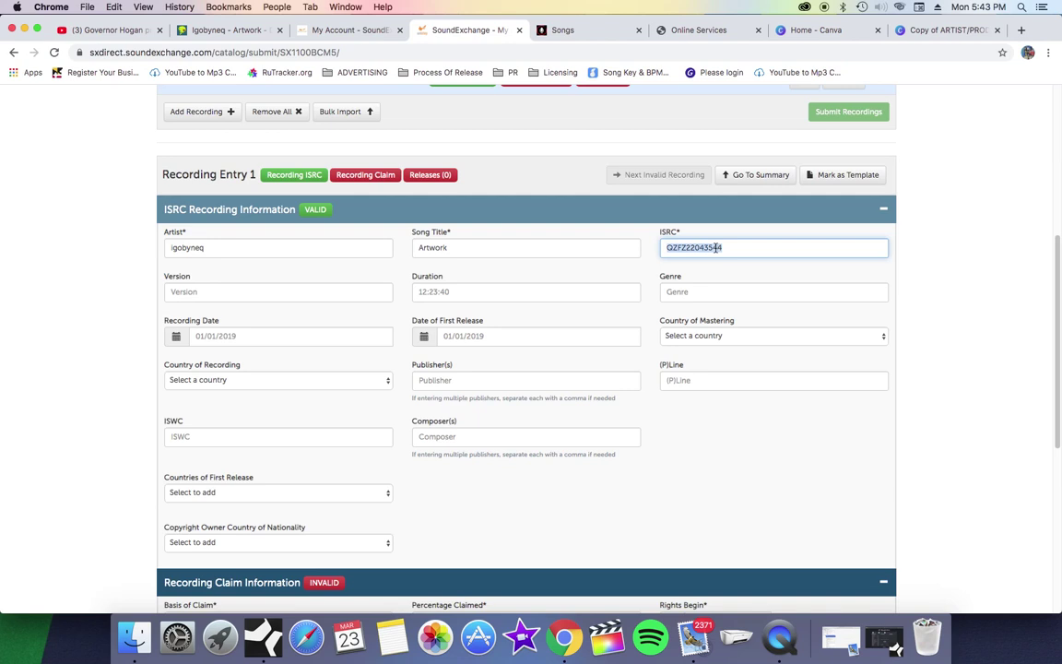
{"action": "right_click", "coordinate": [715, 247]}
{"action": "left_click", "coordinate": [738, 325]}
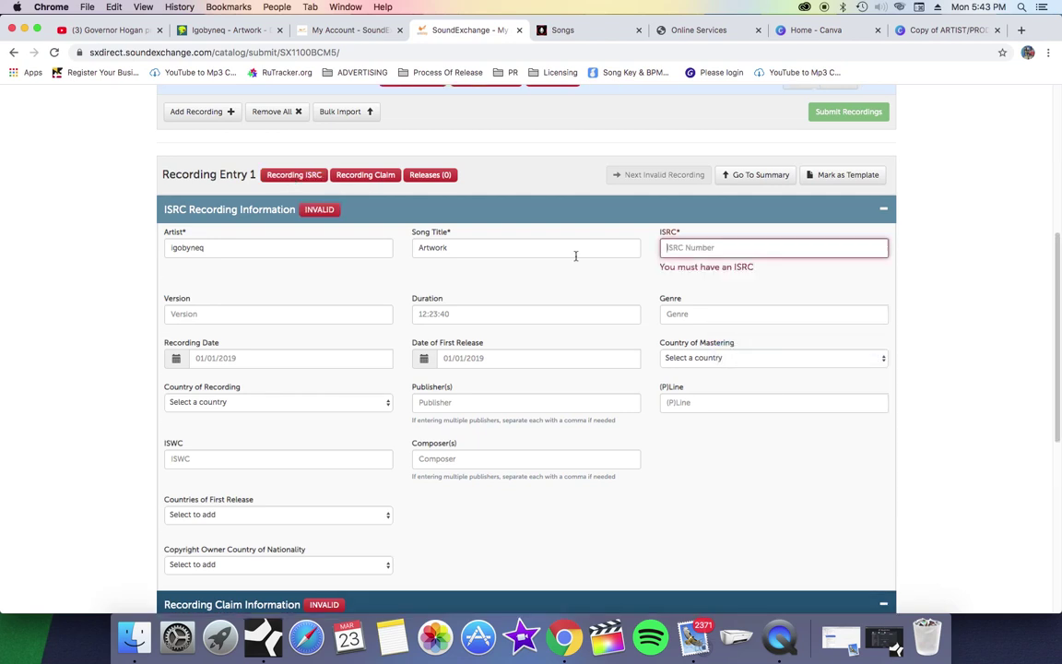
{"action": "key", "text": "super+v"}
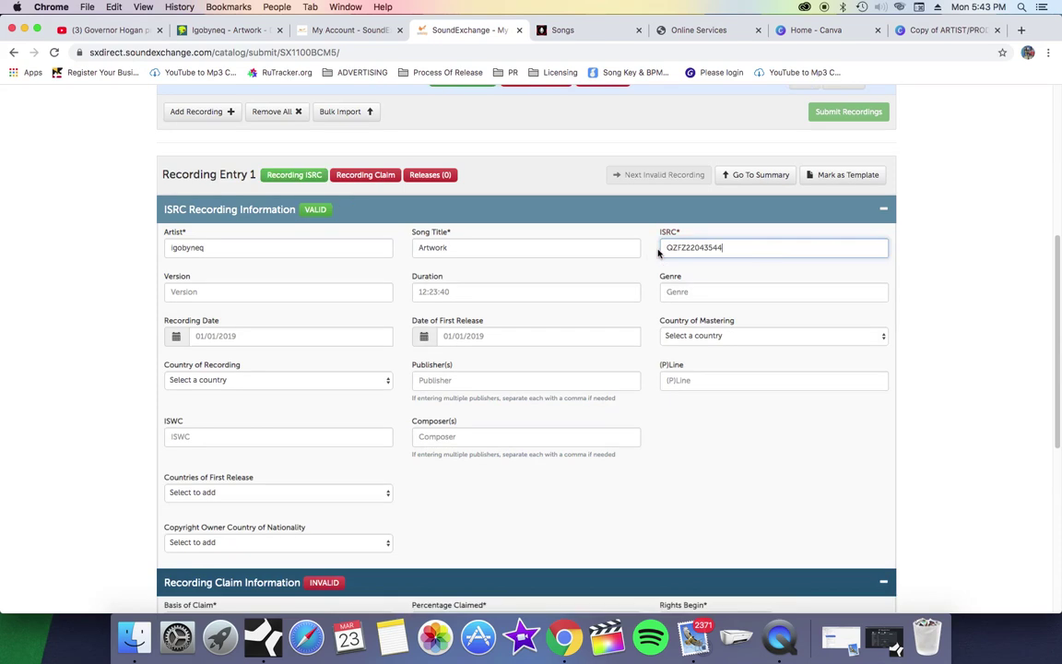
Set the basis of claim to Copyright Owner.
{"action": "scroll", "coordinate": [781, 431], "scroll_direction": "down", "scroll_amount": 3}
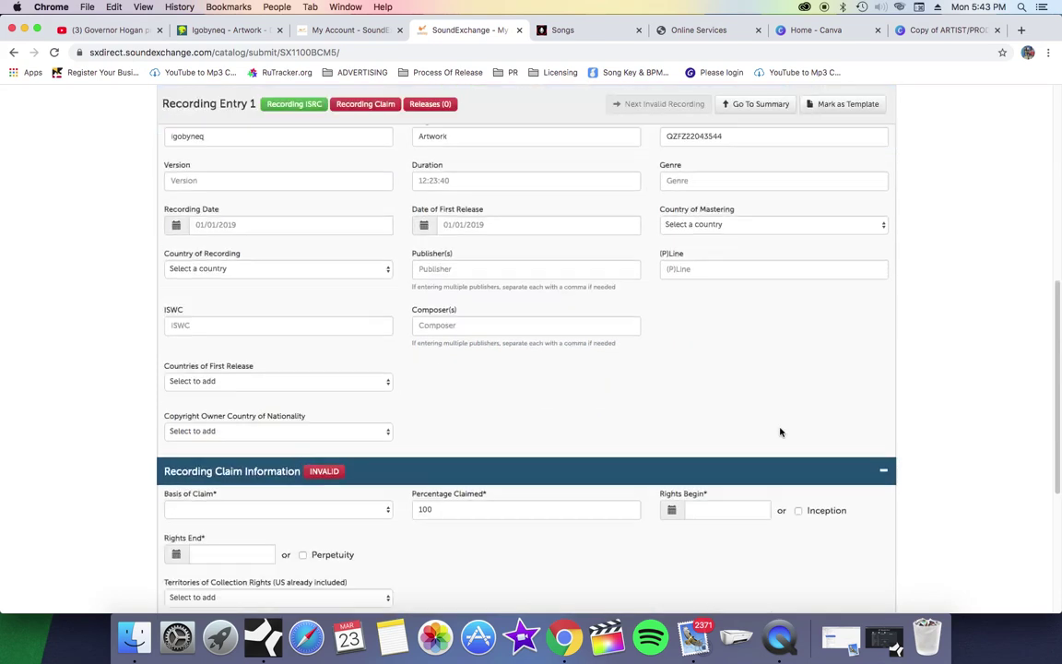
{"action": "scroll", "coordinate": [780, 431], "scroll_direction": "down", "scroll_amount": 6}
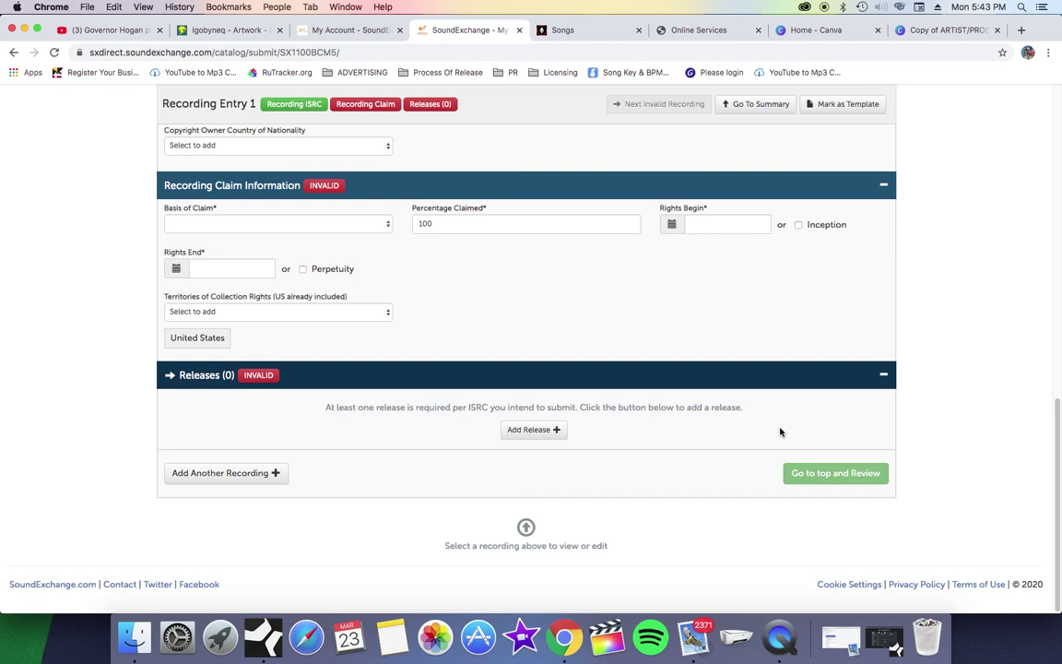
{"action": "left_click", "coordinate": [237, 224]}
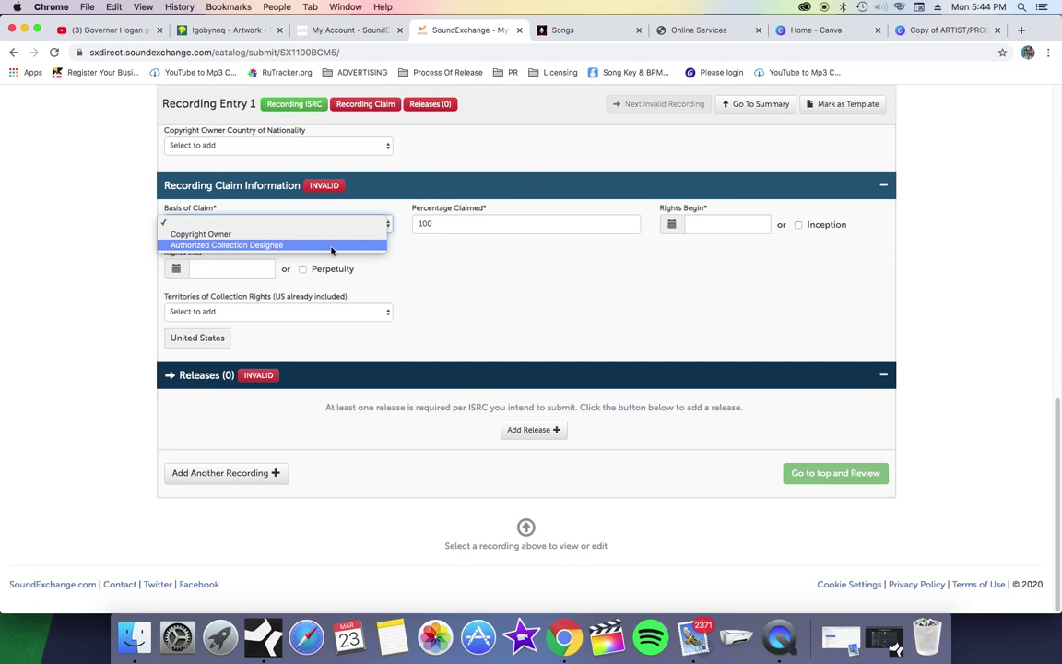
{"action": "left_click", "coordinate": [257, 234]}
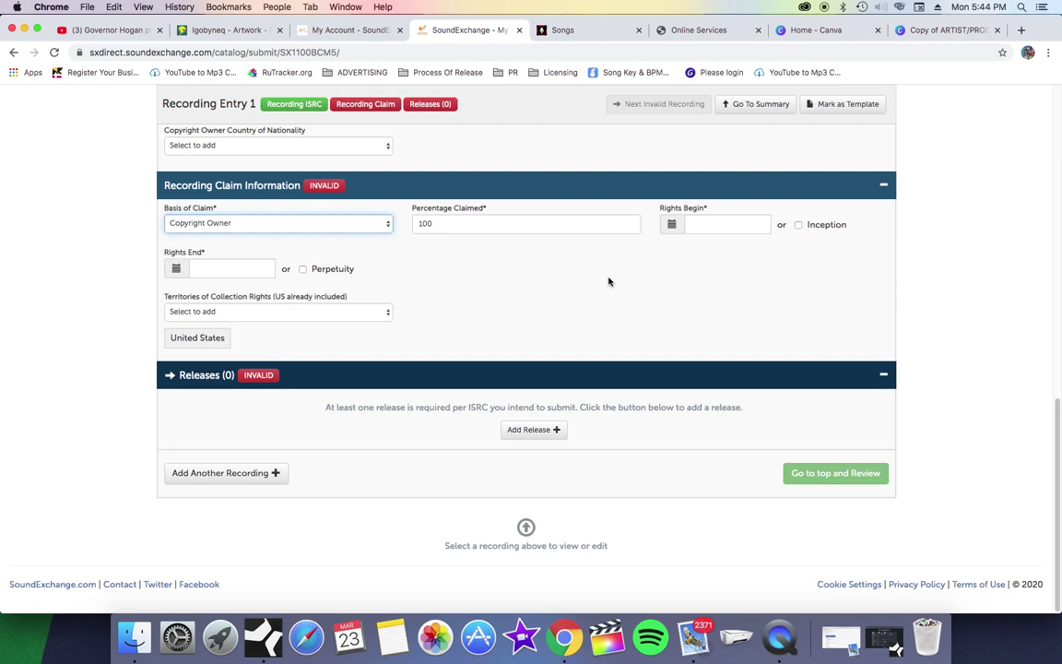
Set the rights to begin March 24, 2020 and last in perpetuity.
{"action": "left_click", "coordinate": [674, 225]}
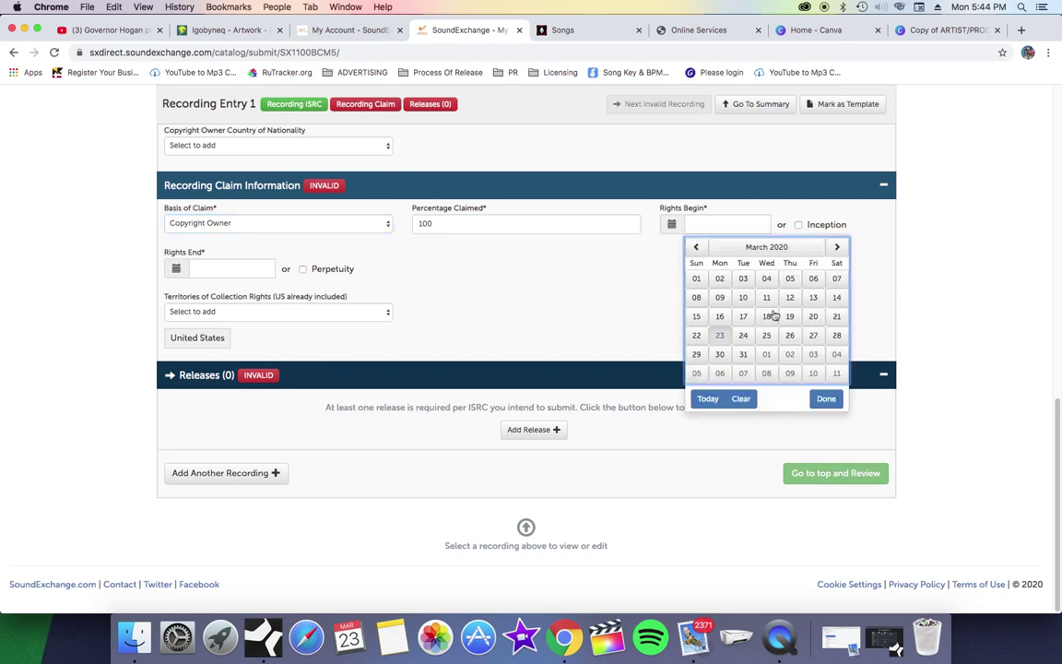
{"action": "left_click", "coordinate": [743, 336]}
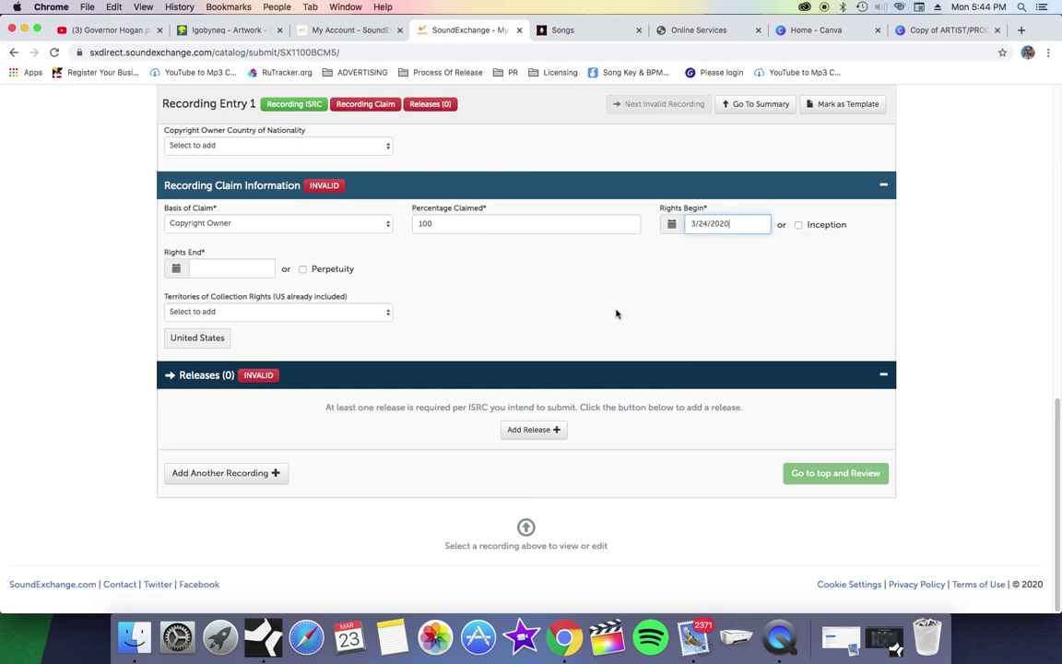
{"action": "left_click", "coordinate": [557, 283]}
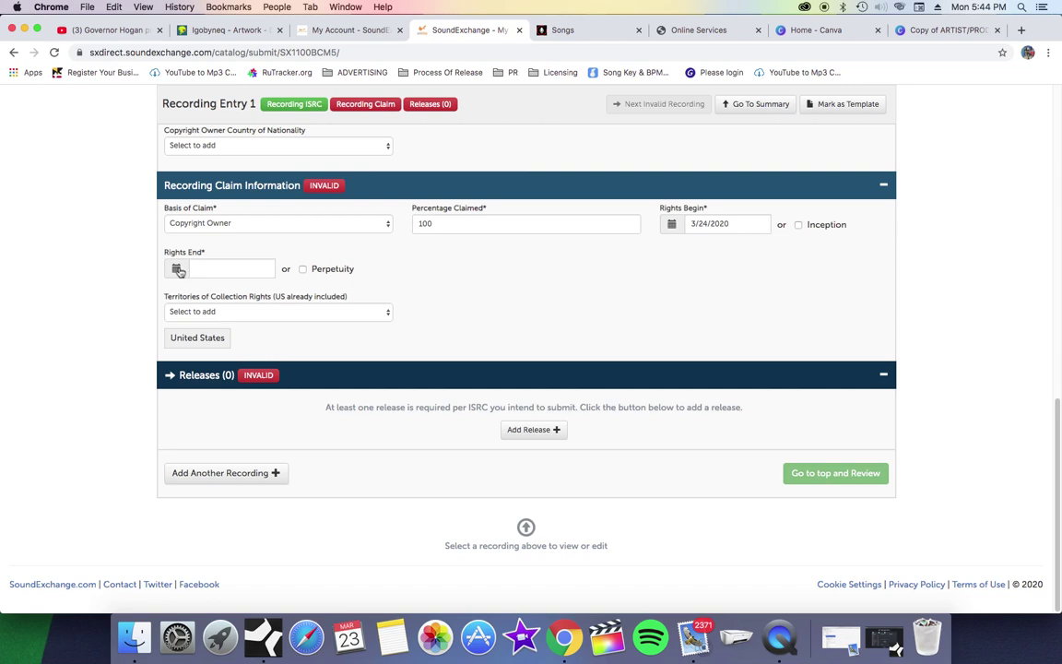
{"action": "left_click", "coordinate": [304, 270]}
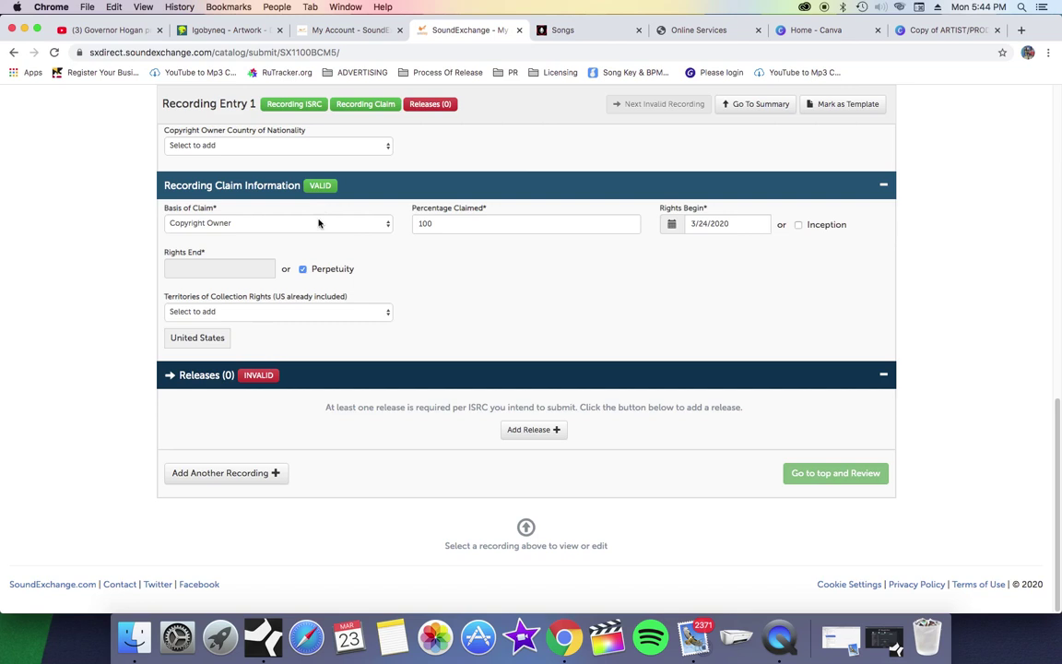
{"action": "left_click", "coordinate": [302, 271]}
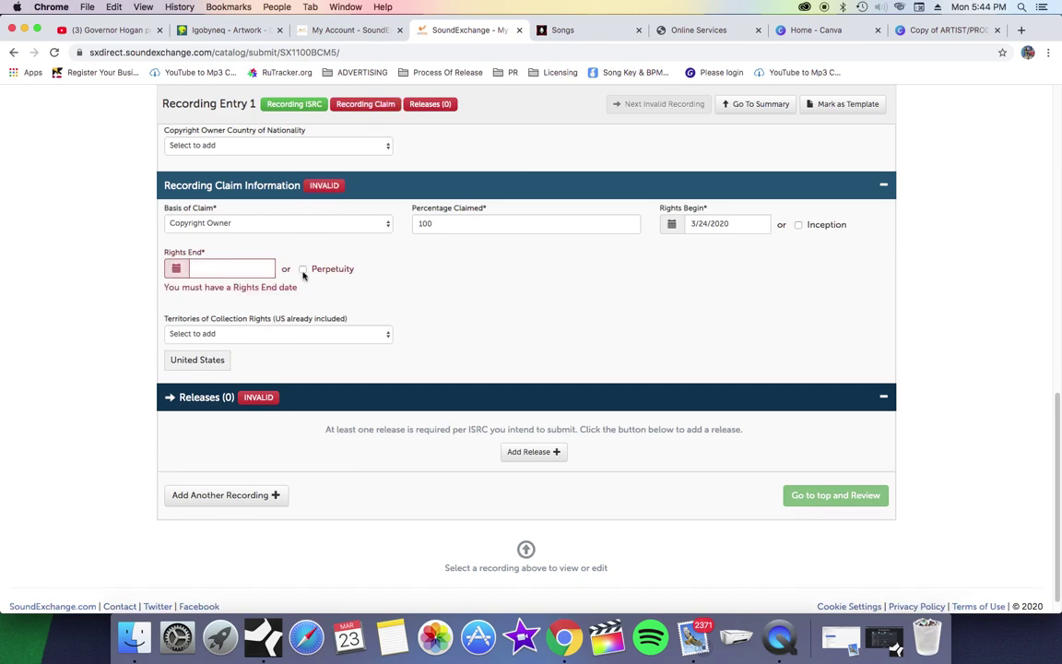
{"action": "left_click", "coordinate": [302, 270]}
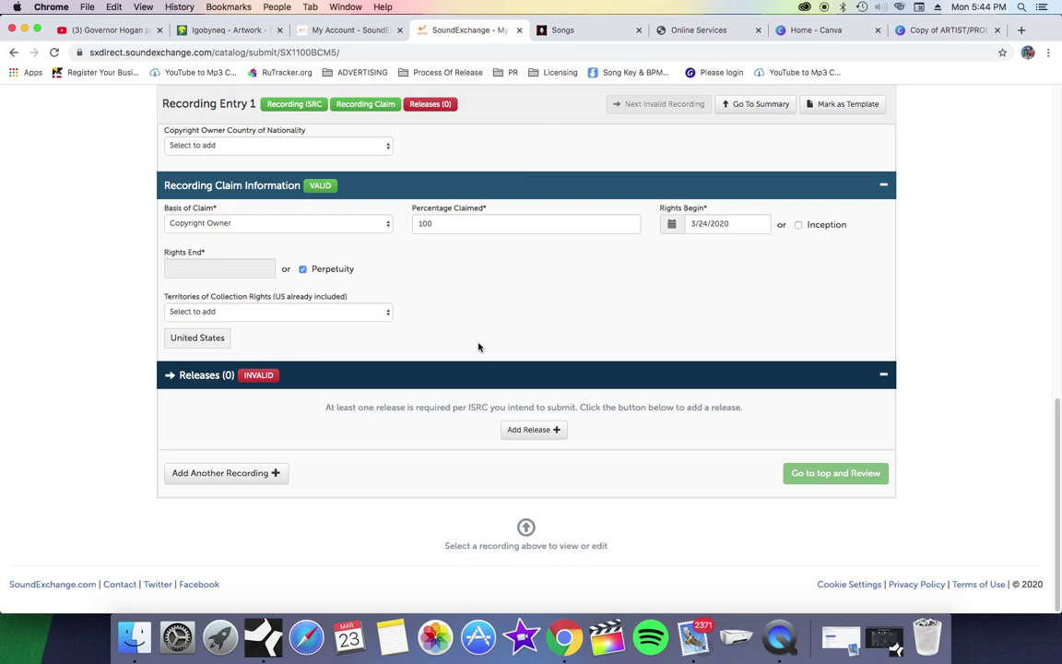
Add Release 1 to the recording.
{"action": "left_click", "coordinate": [542, 431]}
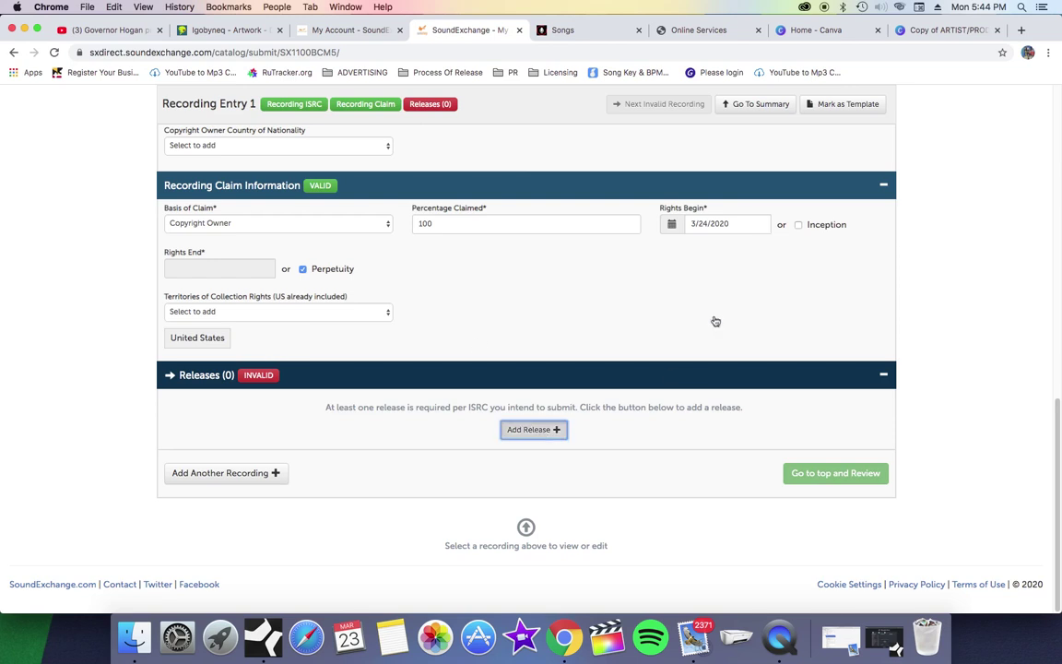
{"action": "scroll", "coordinate": [694, 332], "scroll_direction": "down", "scroll_amount": 2}
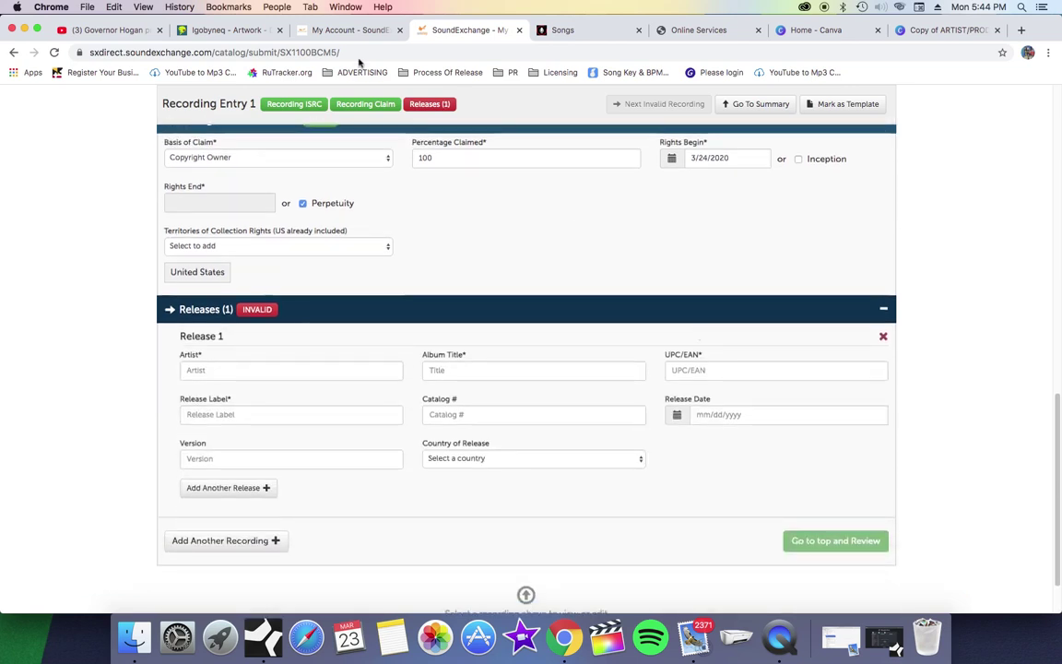
{"action": "left_click", "coordinate": [226, 29]}
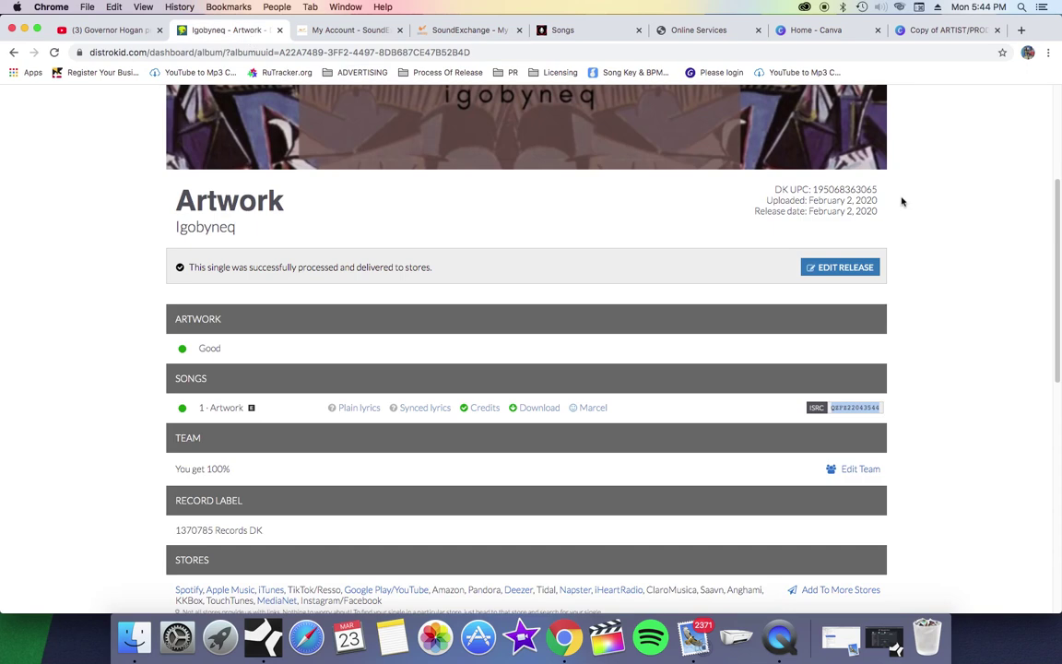
Copy the Artwork ISRC code QZFZ22043544 again from the DistroKid page.
{"action": "right_click", "coordinate": [855, 408]}
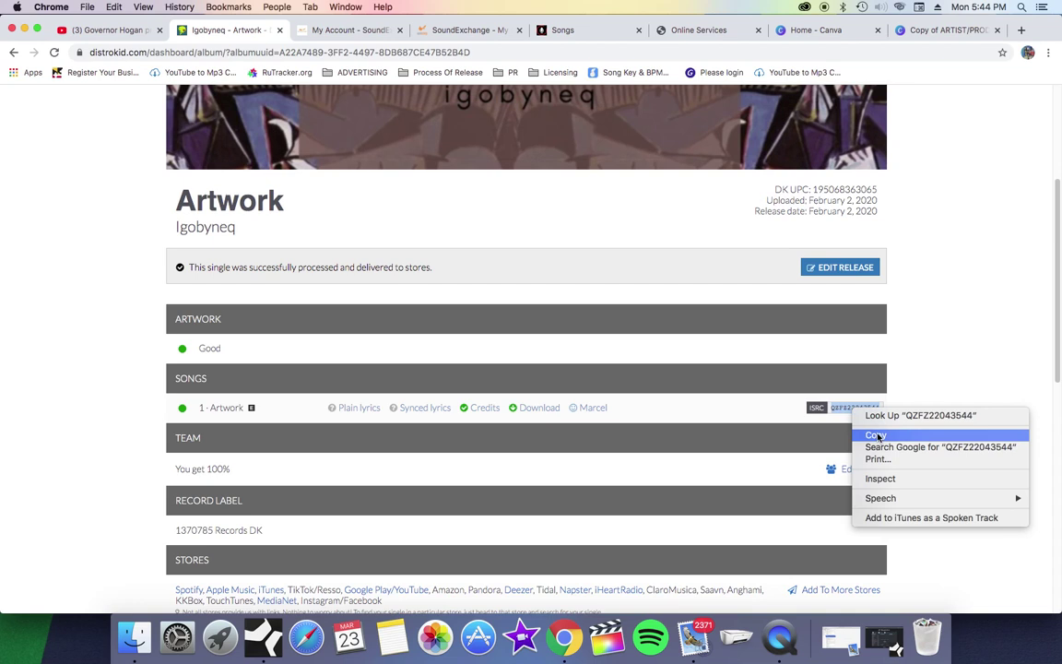
{"action": "left_click", "coordinate": [876, 435]}
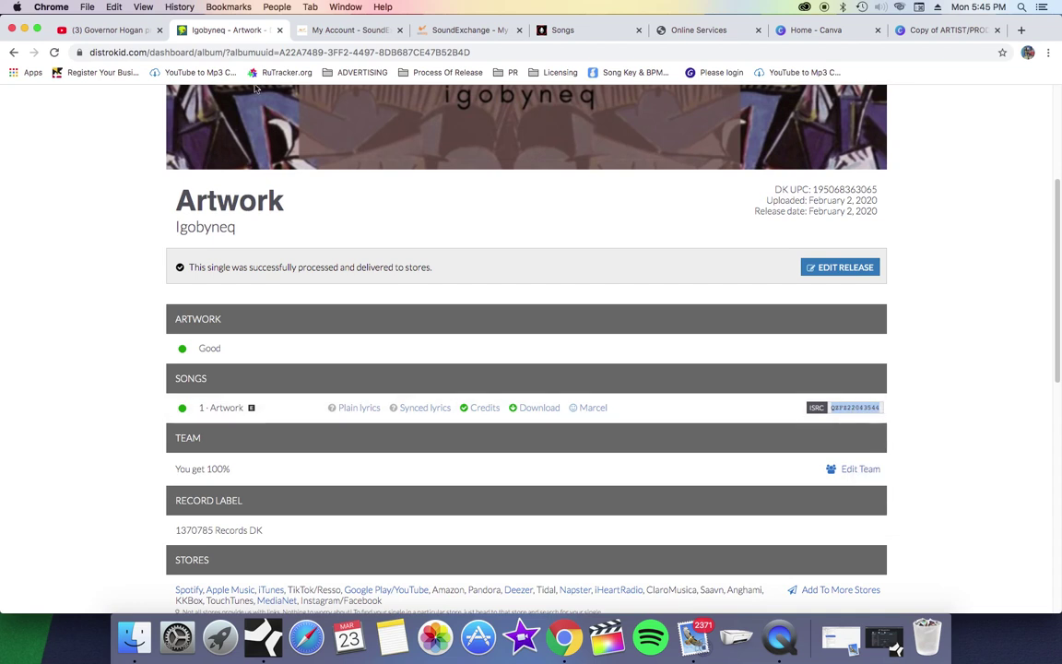
Enter the release artist name and album title 'Artwork' in Release 1.
{"action": "left_click", "coordinate": [465, 31]}
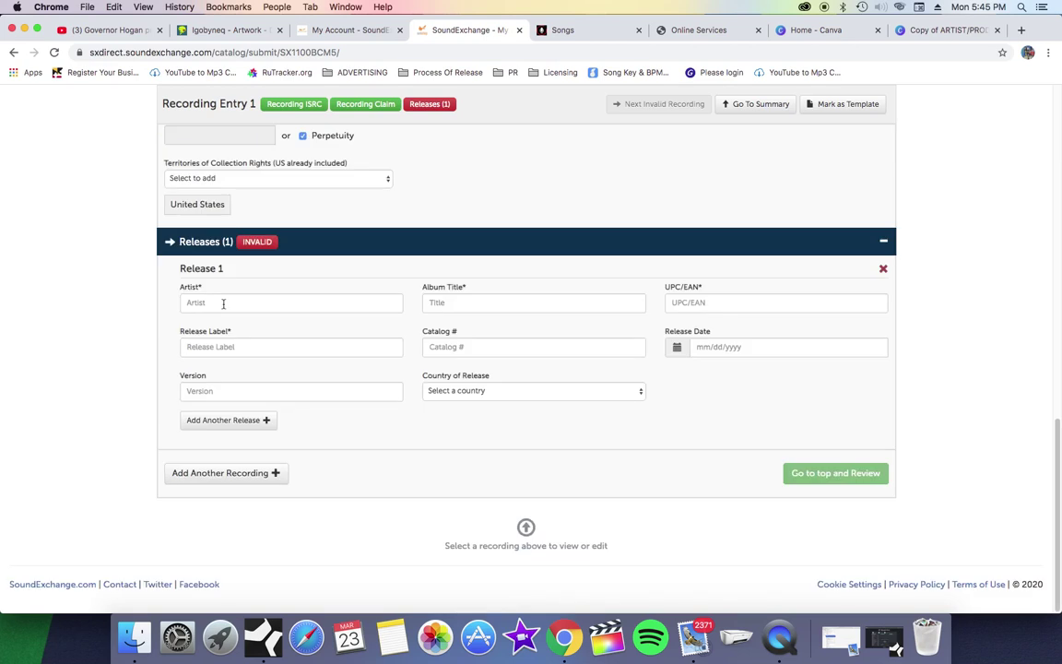
{"action": "left_click", "coordinate": [221, 303]}
{"action": "type", "text": "igobyneq"}
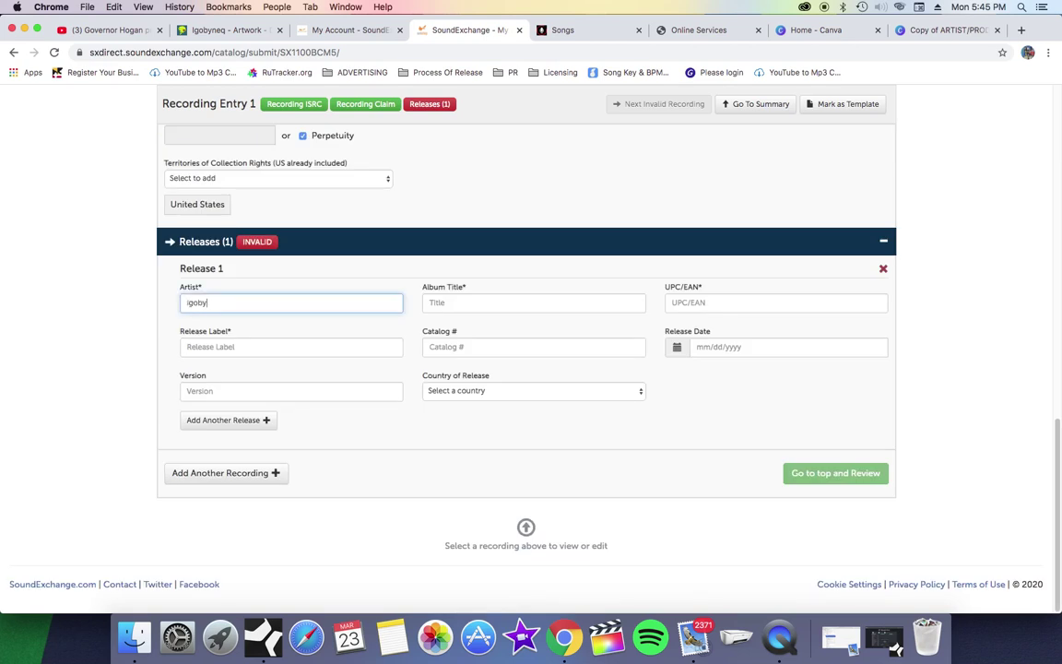
{"action": "left_click", "coordinate": [469, 302]}
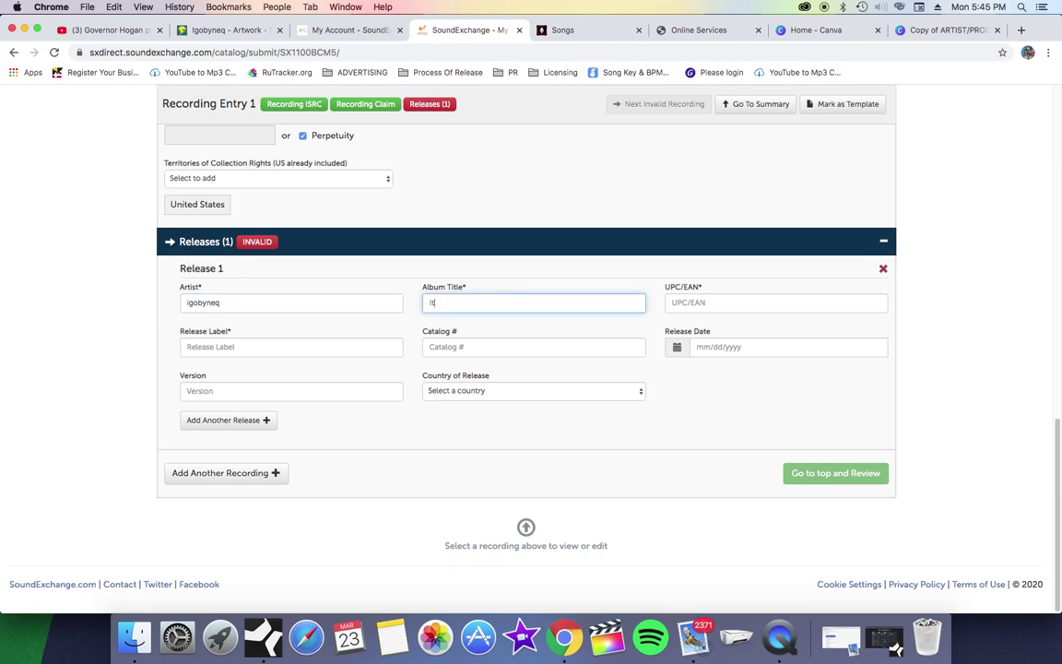
{"action": "type", "text": "Artwork"}
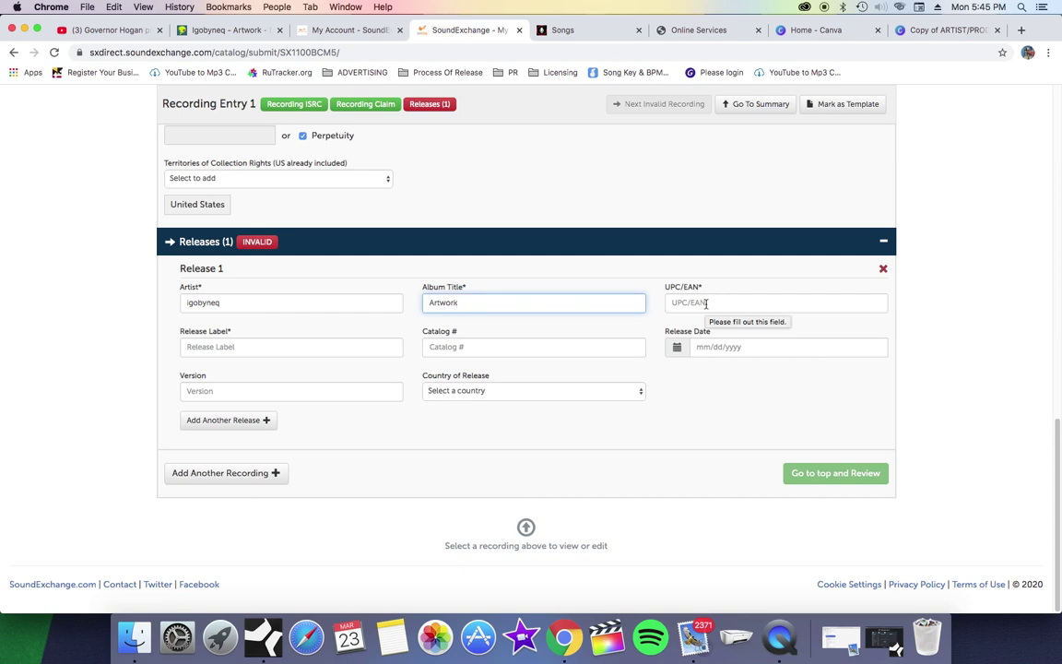
{"action": "scroll", "coordinate": [488, 331], "scroll_direction": "up", "scroll_amount": 1}
{"action": "scroll", "coordinate": [489, 345], "scroll_direction": "down", "scroll_amount": 1}
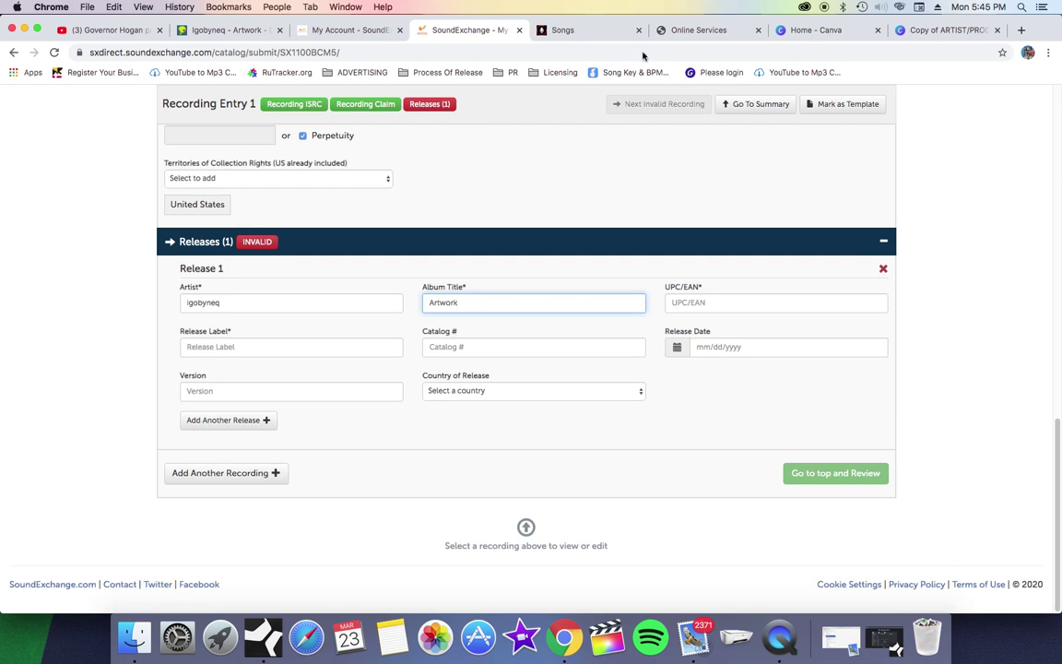
Copy the album's UPC number from the DistroKid Artwork page.
{"action": "left_click", "coordinate": [750, 309]}
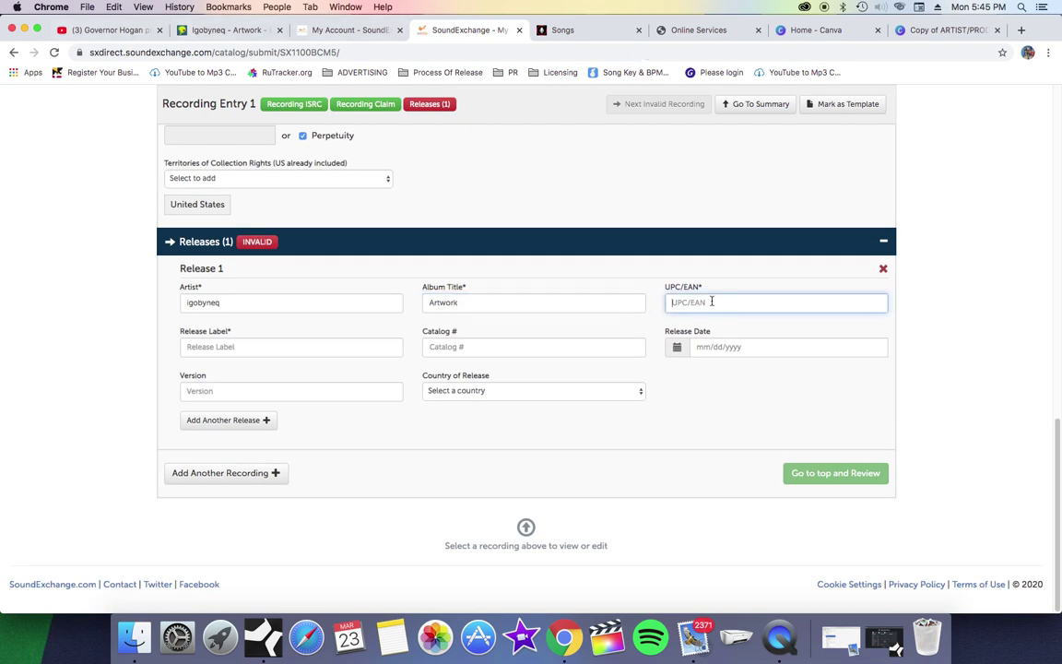
{"action": "left_click", "coordinate": [230, 33]}
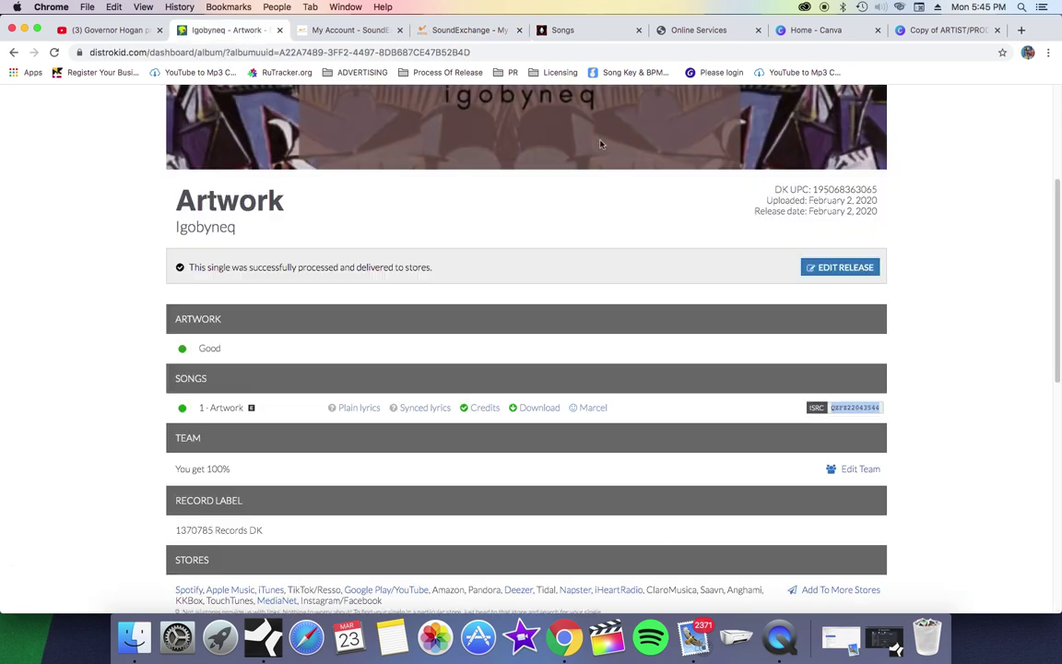
{"action": "double_click", "coordinate": [841, 189]}
{"action": "right_click", "coordinate": [841, 189]}
{"action": "left_click", "coordinate": [865, 215]}
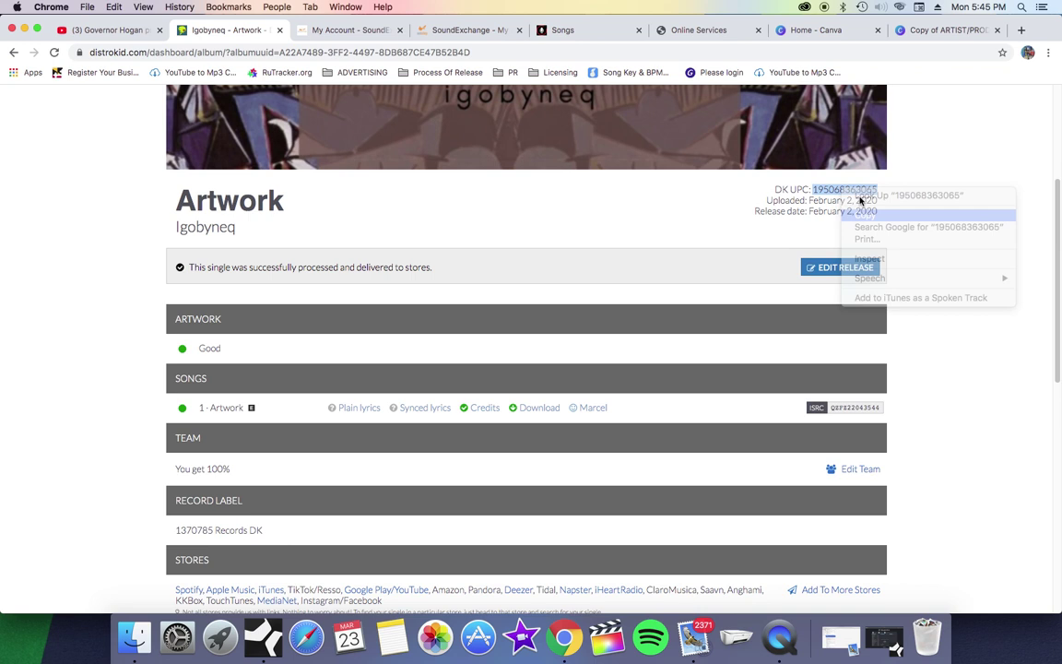
{"action": "left_click", "coordinate": [465, 29]}
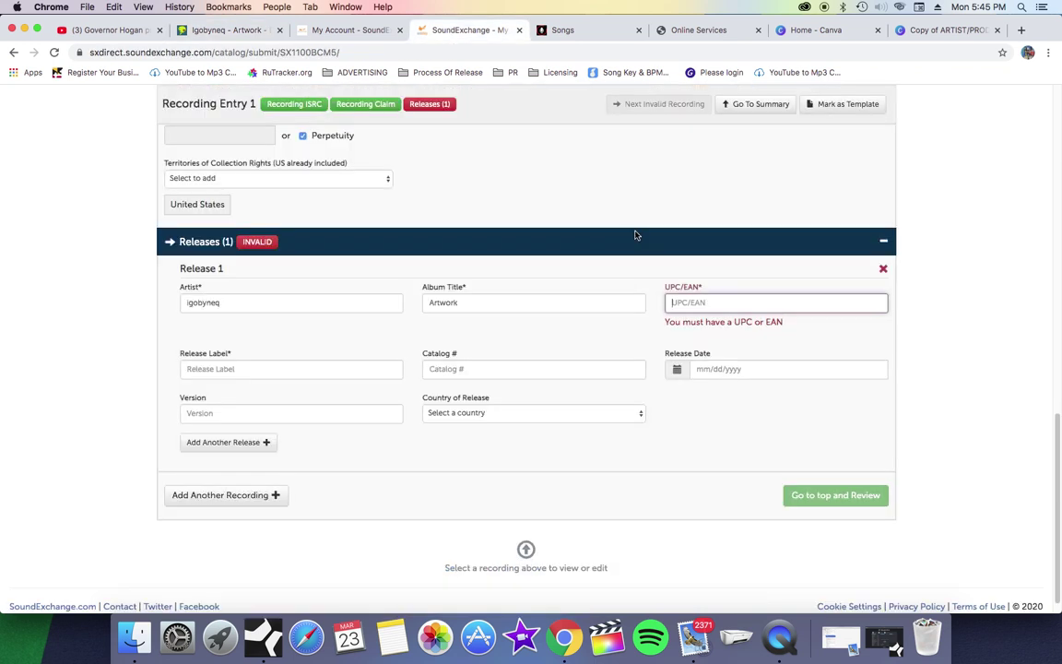
{"action": "key", "text": "super+v"}
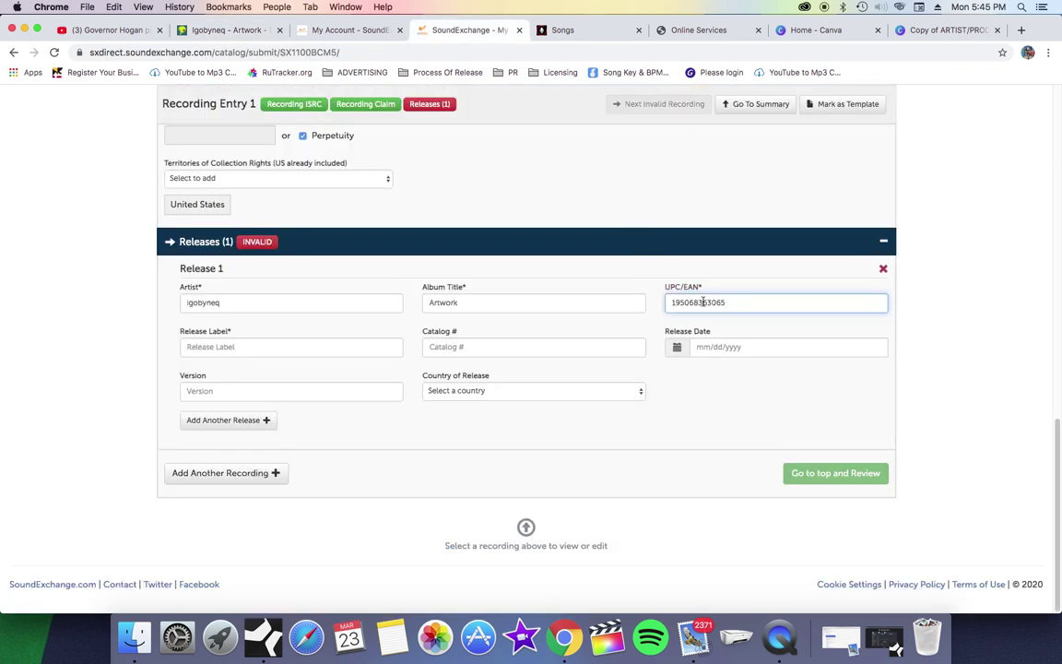
{"action": "left_click", "coordinate": [706, 385]}
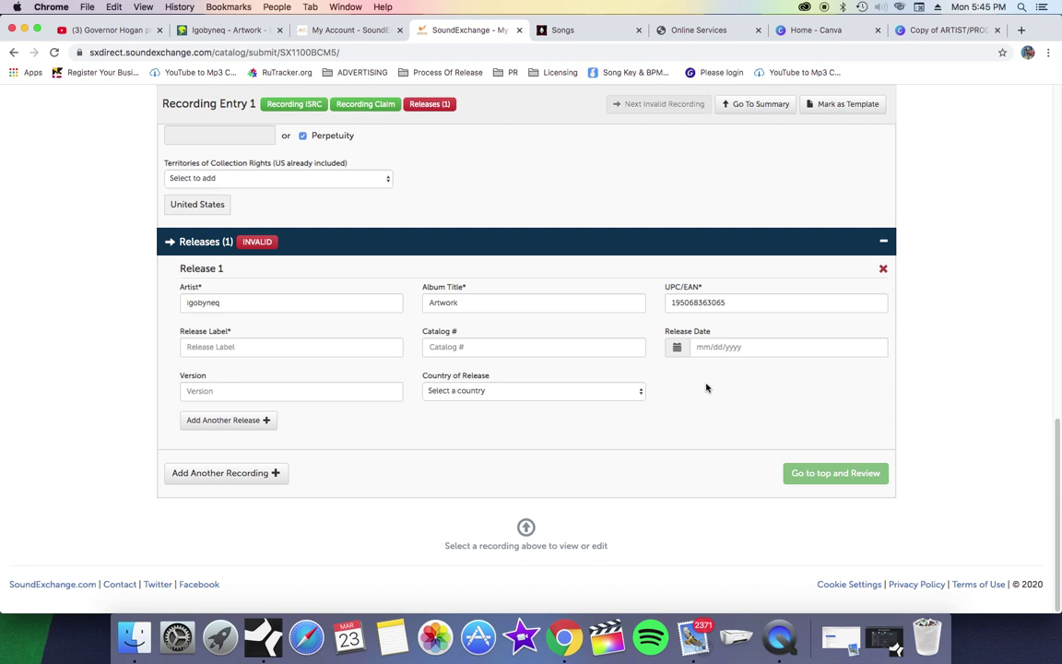
Enter 'Stakes R High' as the release label, re-pasting it so it validates.
{"action": "left_click", "coordinate": [242, 348]}
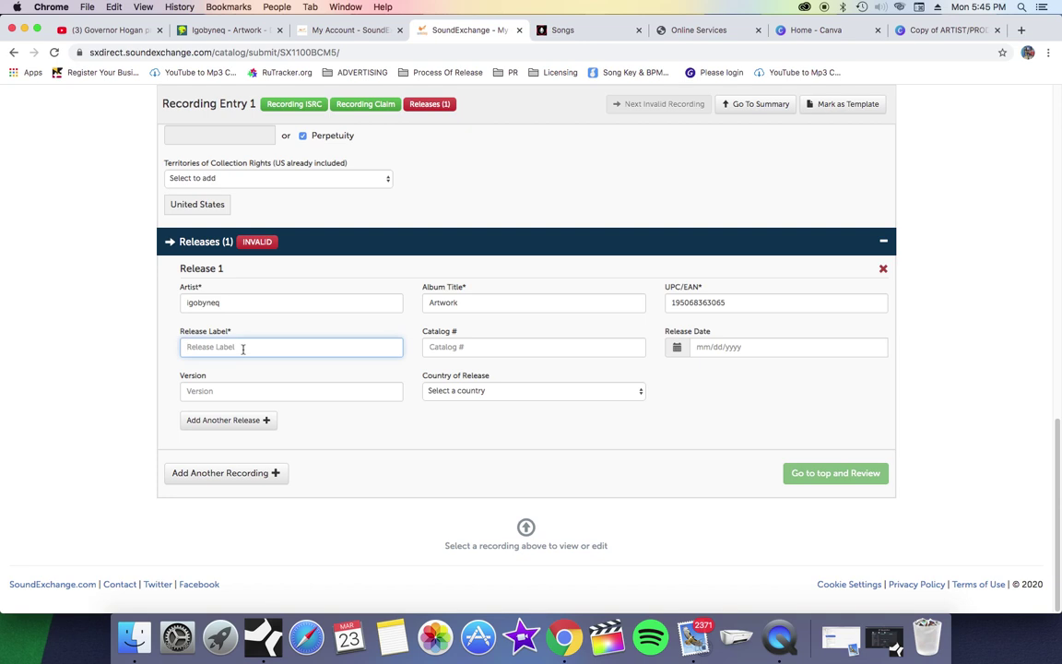
{"action": "type", "text": "St"}
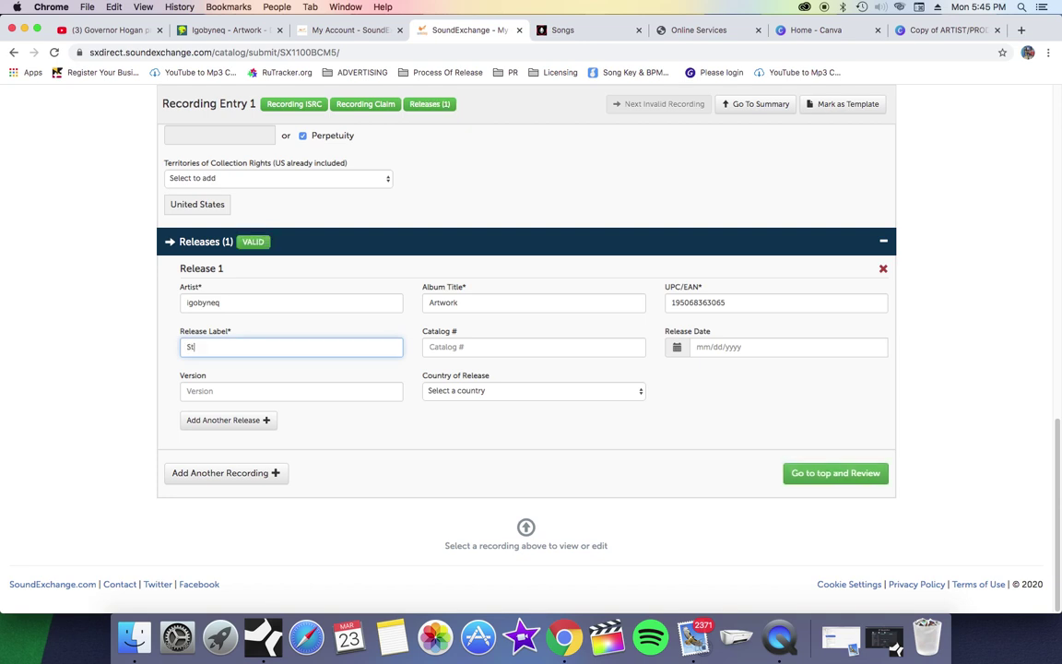
{"action": "type", "text": "akes R High"}
{"action": "key", "text": "Tab"}
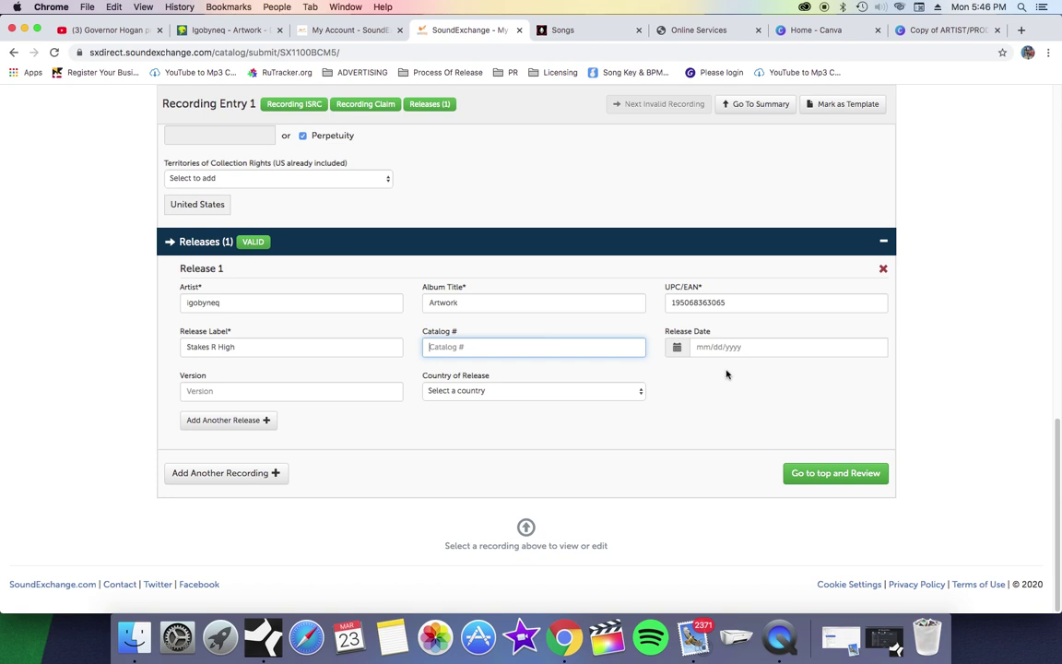
{"action": "triple_click", "coordinate": [223, 347]}
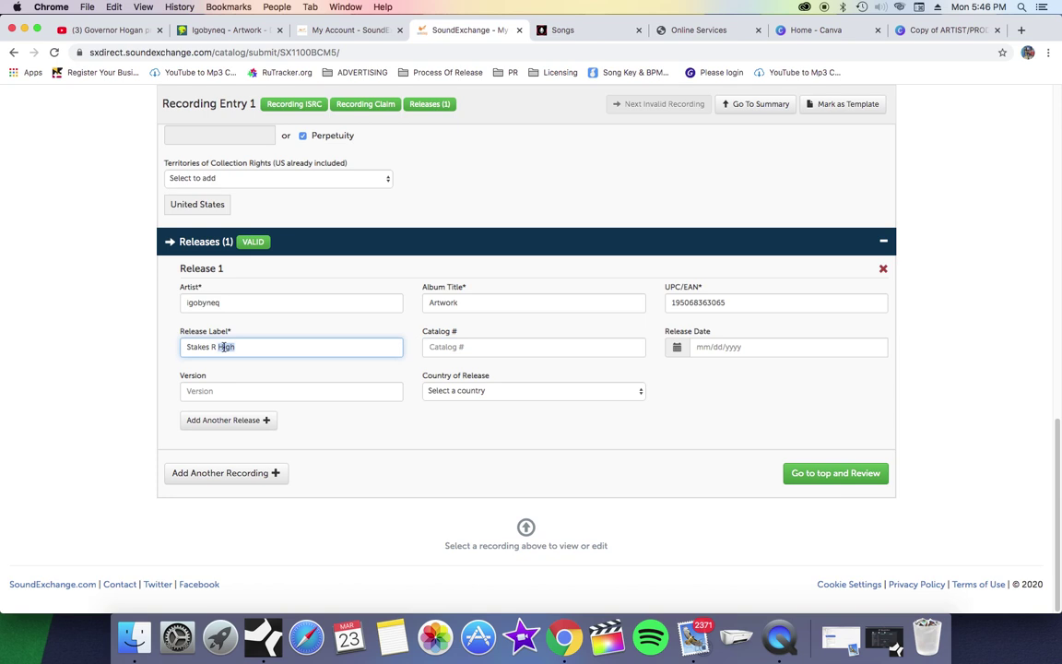
{"action": "right_click", "coordinate": [224, 347]}
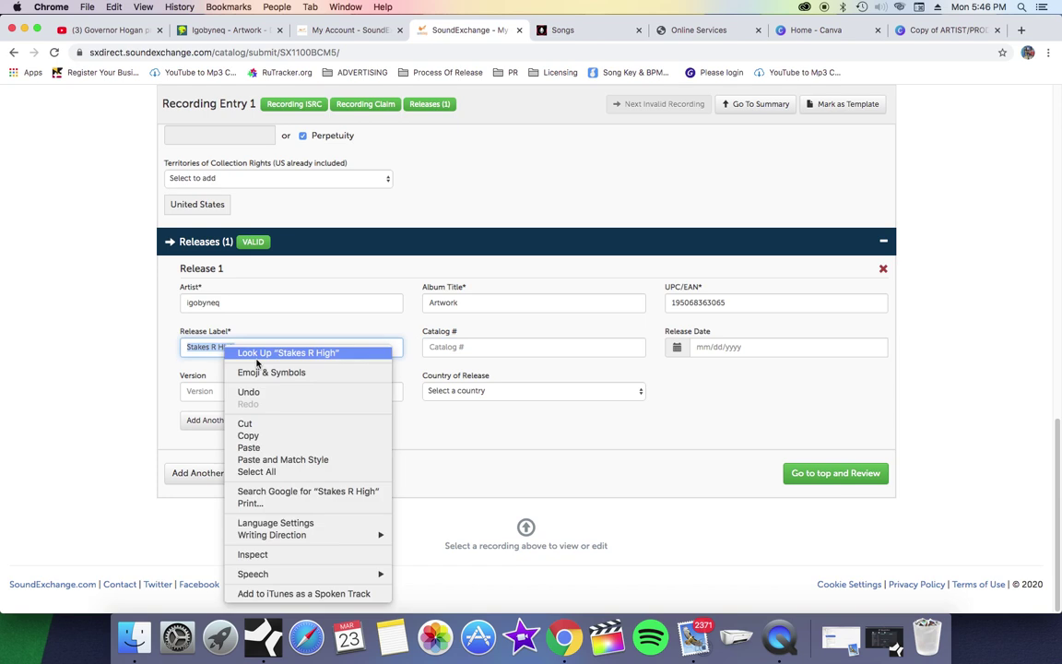
{"action": "left_click", "coordinate": [267, 422]}
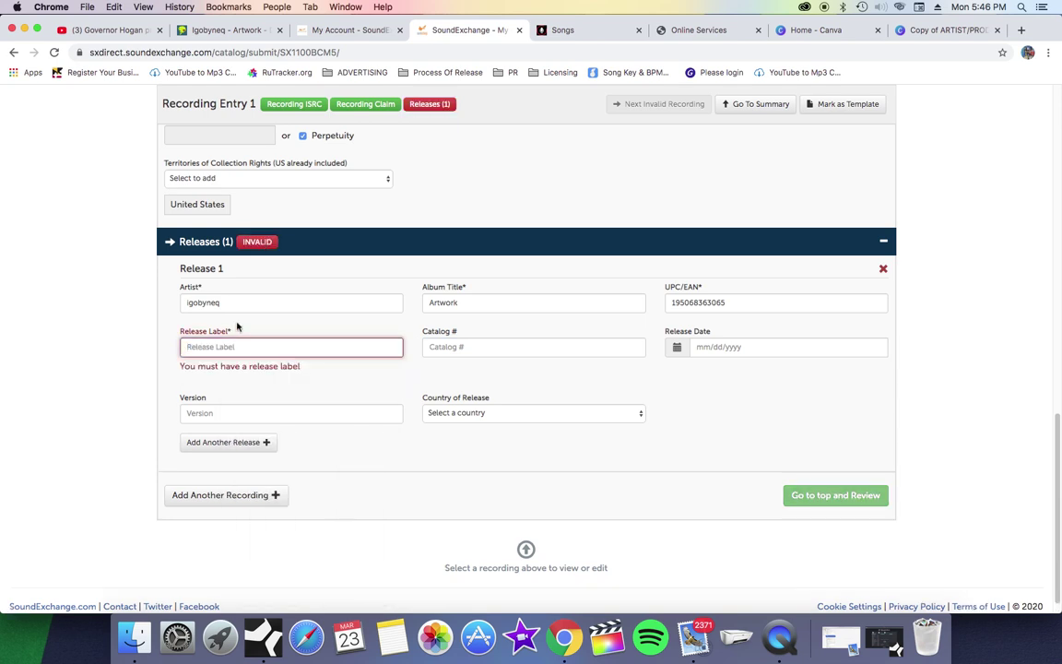
{"action": "key", "text": "super+v"}
{"action": "left_click", "coordinate": [232, 369]}
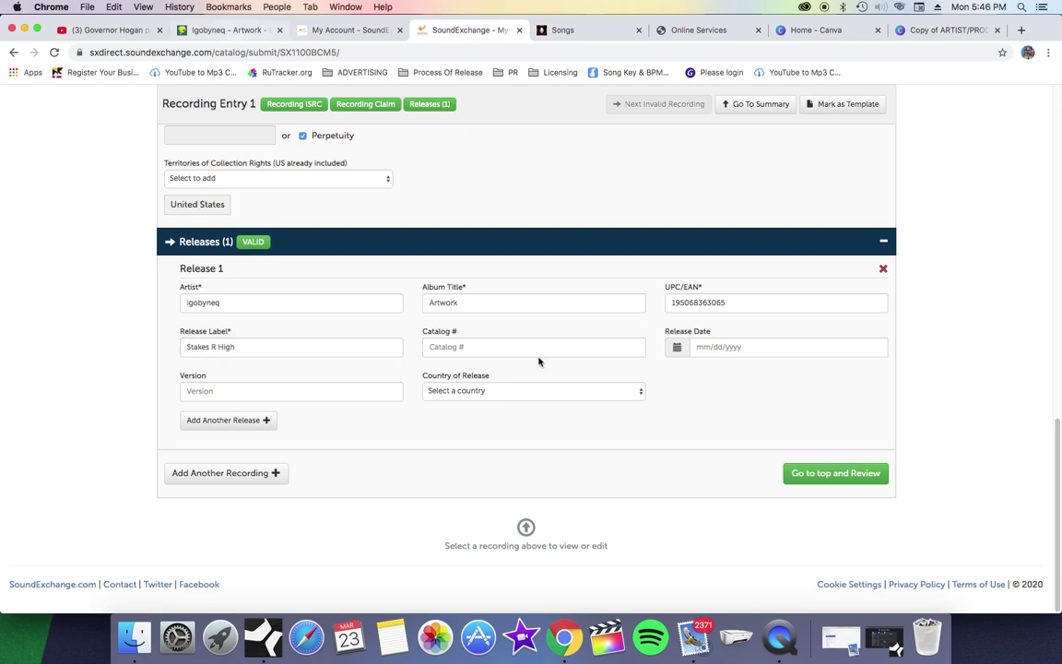
Review the summary showing Artwork, ISRC QZFZ22043544, with all sections valid.
{"action": "left_click", "coordinate": [816, 473]}
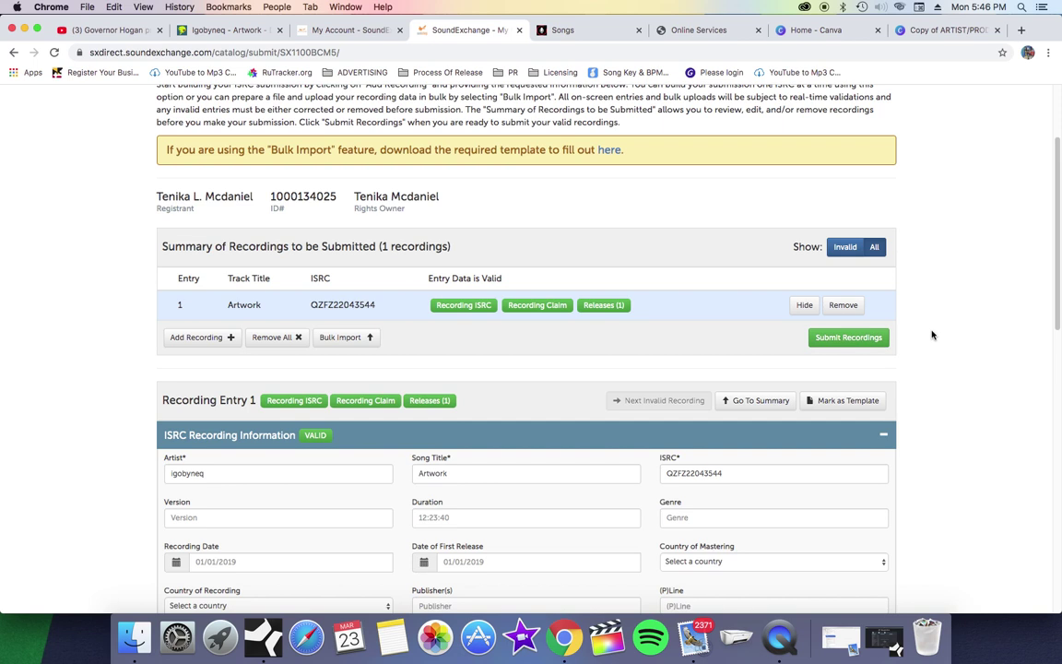
{"action": "scroll", "coordinate": [763, 146], "scroll_direction": "up", "scroll_amount": 3}
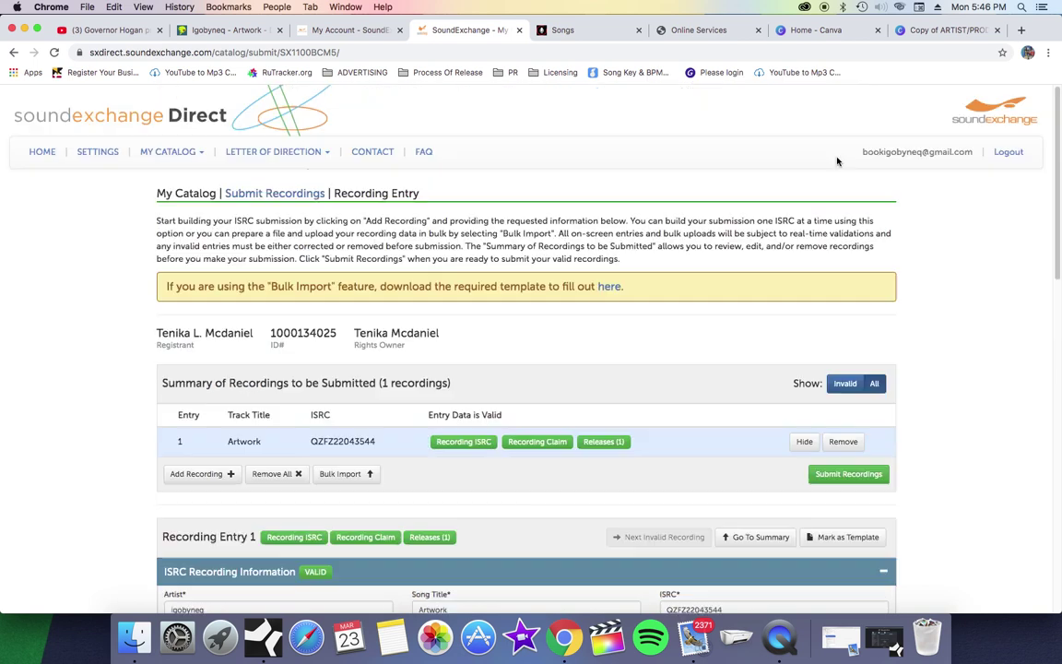
Go to Associated Recordings through the MY CATALOG menu.
{"action": "left_click", "coordinate": [192, 154]}
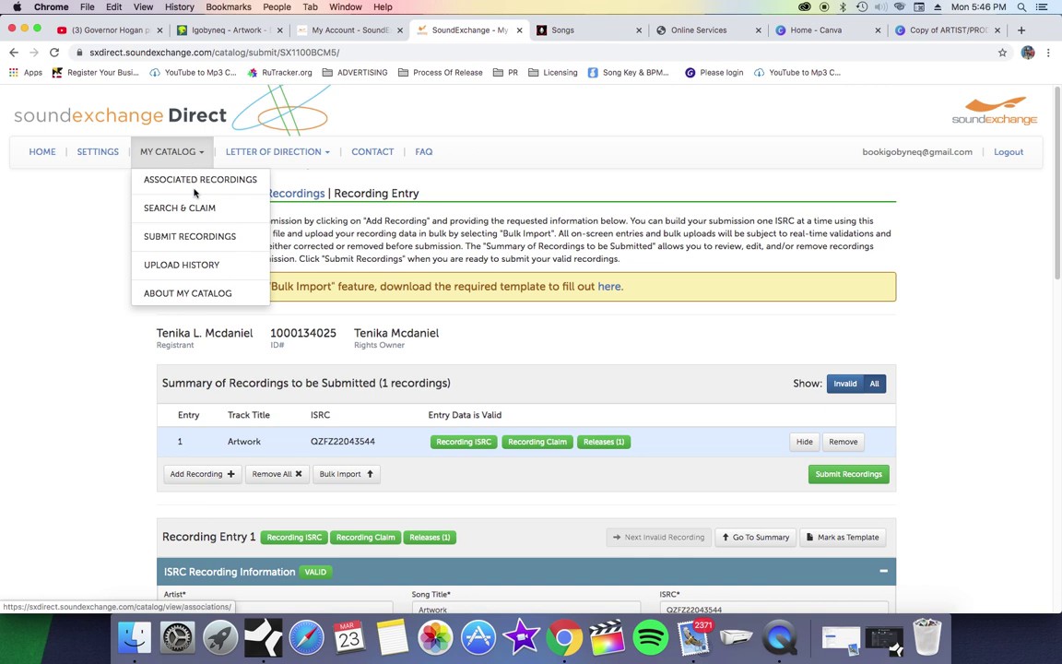
{"action": "left_click", "coordinate": [181, 178]}
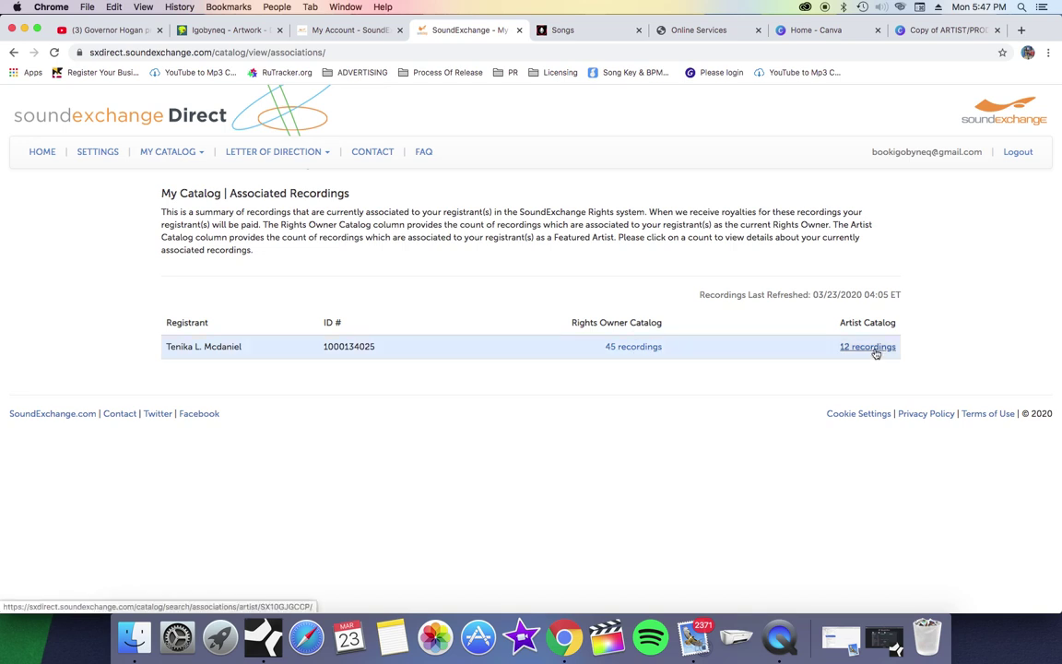
Open the 45 rights-owner recordings and tick the It'S Lit recording's checkbox.
{"action": "left_click", "coordinate": [613, 349]}
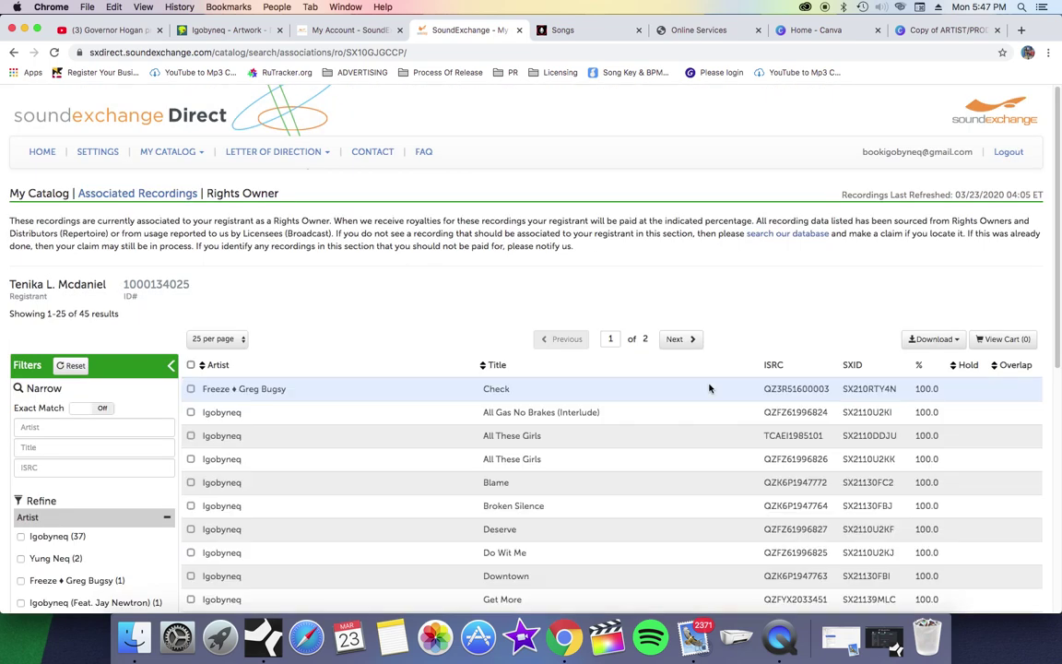
{"action": "scroll", "coordinate": [710, 387], "scroll_direction": "down", "scroll_amount": 1}
{"action": "scroll", "coordinate": [710, 387], "scroll_direction": "down", "scroll_amount": 5}
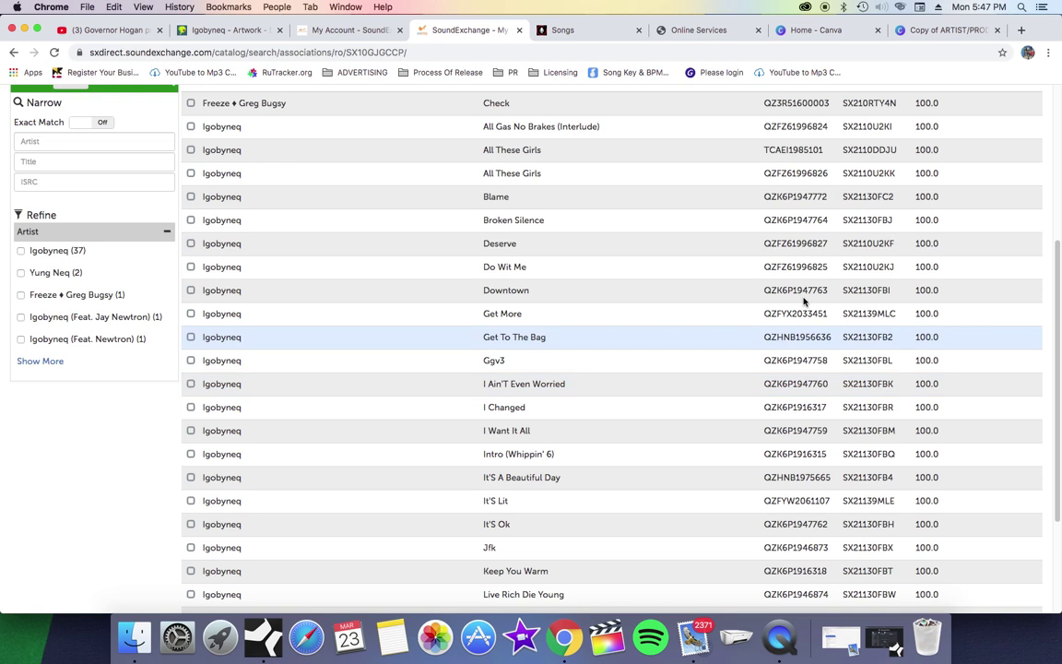
{"action": "scroll", "coordinate": [759, 496], "scroll_direction": "down", "scroll_amount": 1}
{"action": "scroll", "coordinate": [759, 496], "scroll_direction": "down", "scroll_amount": 1}
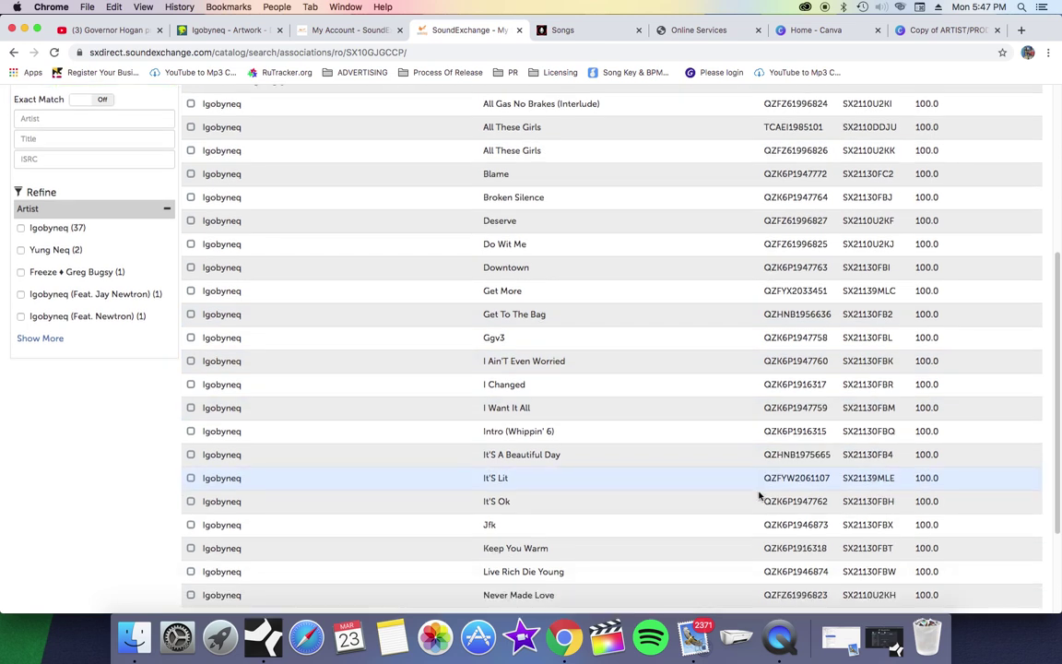
{"action": "left_click", "coordinate": [191, 468]}
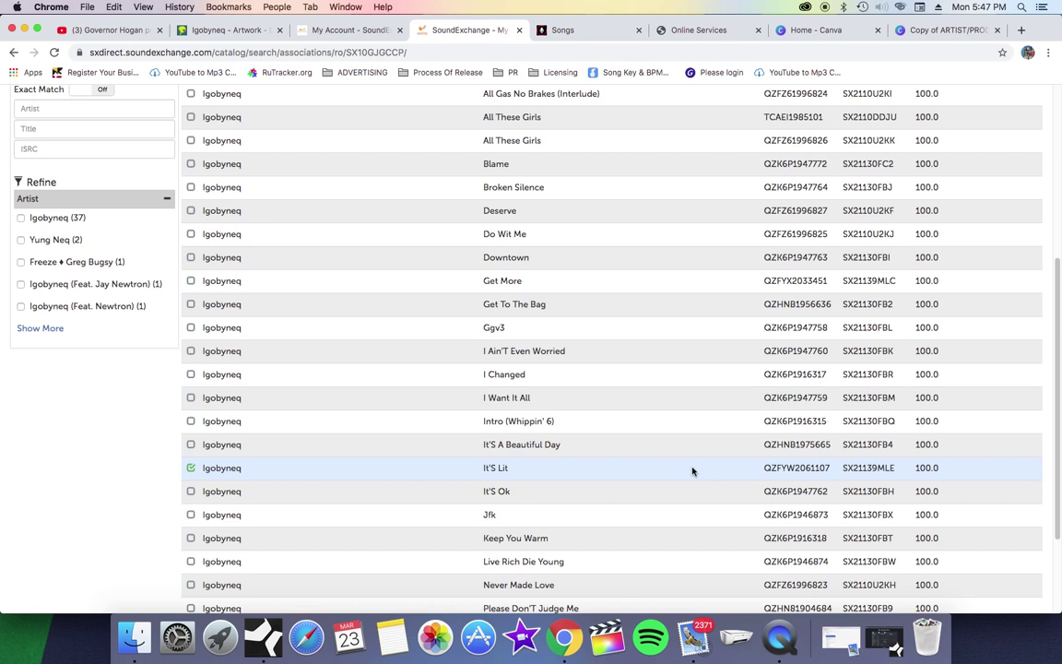
Go to page 2 of the associated recordings, showing results 26–45 of 45.
{"action": "scroll", "coordinate": [920, 458], "scroll_direction": "up", "scroll_amount": 5}
{"action": "scroll", "coordinate": [920, 458], "scroll_direction": "down", "scroll_amount": 4}
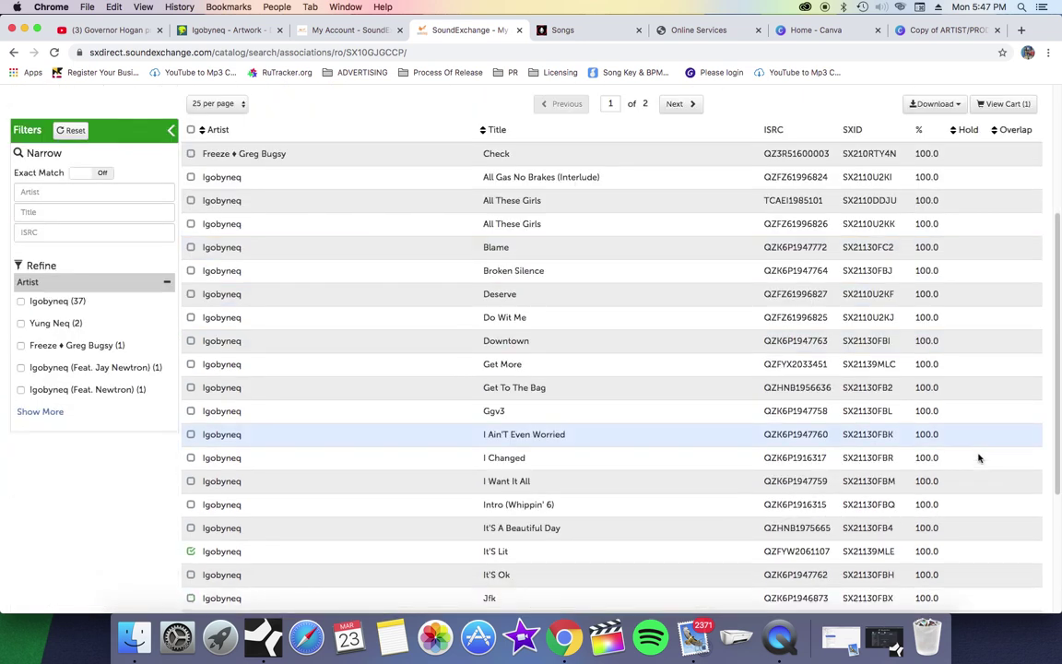
{"action": "scroll", "coordinate": [980, 458], "scroll_direction": "down", "scroll_amount": 5}
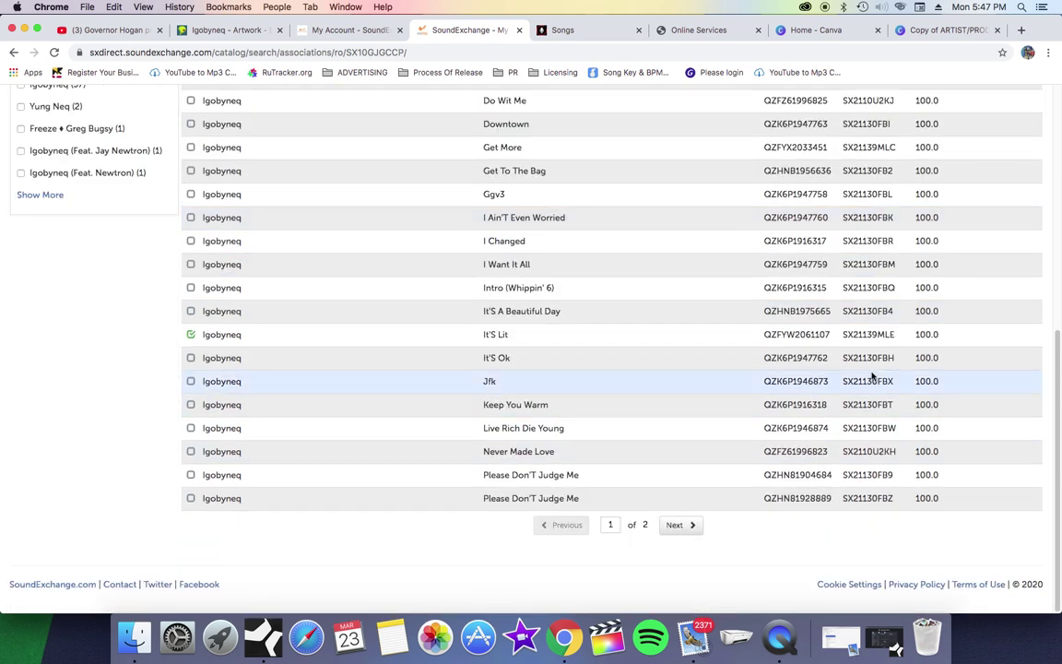
{"action": "scroll", "coordinate": [872, 376], "scroll_direction": "up", "scroll_amount": 2}
{"action": "scroll", "coordinate": [873, 378], "scroll_direction": "down", "scroll_amount": 2}
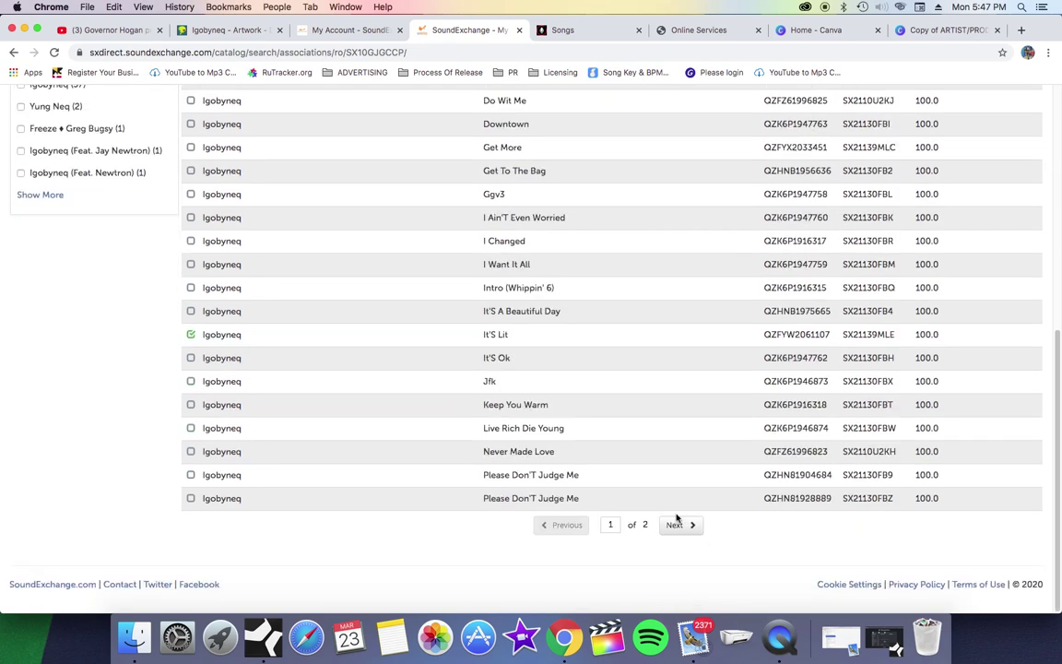
{"action": "left_click", "coordinate": [677, 523]}
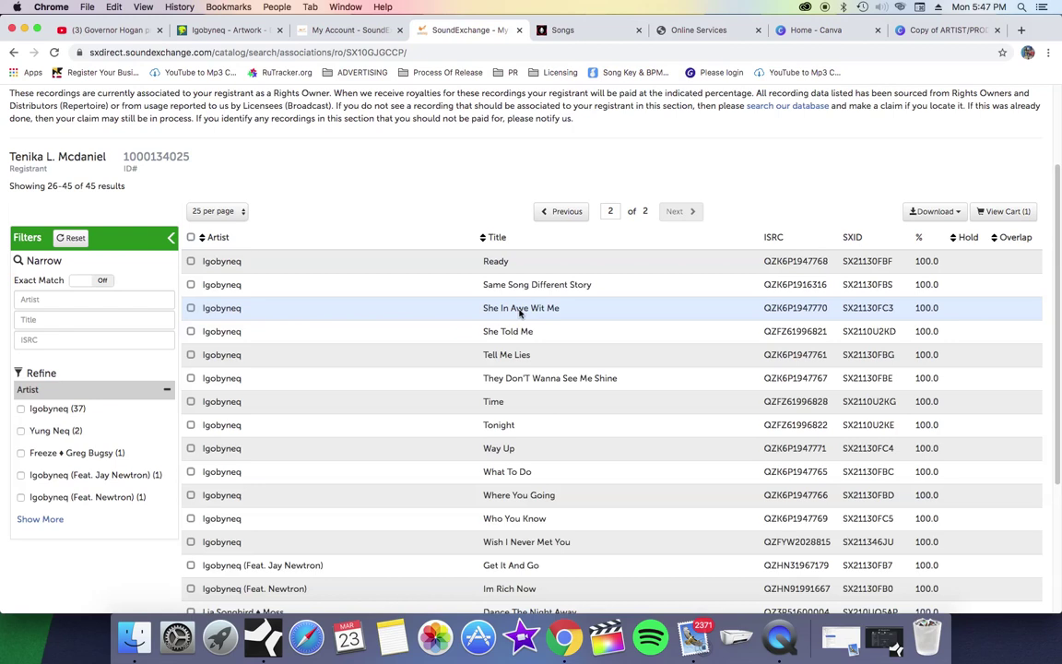
{"action": "scroll", "coordinate": [599, 336], "scroll_direction": "down", "scroll_amount": 5}
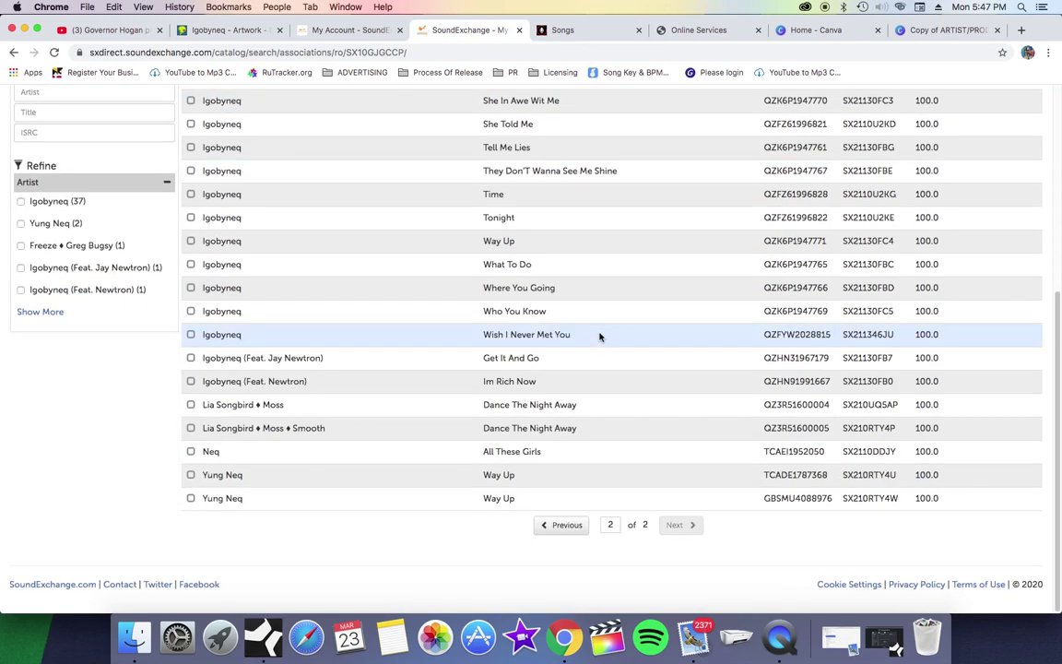
{"action": "scroll", "coordinate": [599, 337], "scroll_direction": "up", "scroll_amount": 4}
{"action": "scroll", "coordinate": [593, 353], "scroll_direction": "up", "scroll_amount": 3}
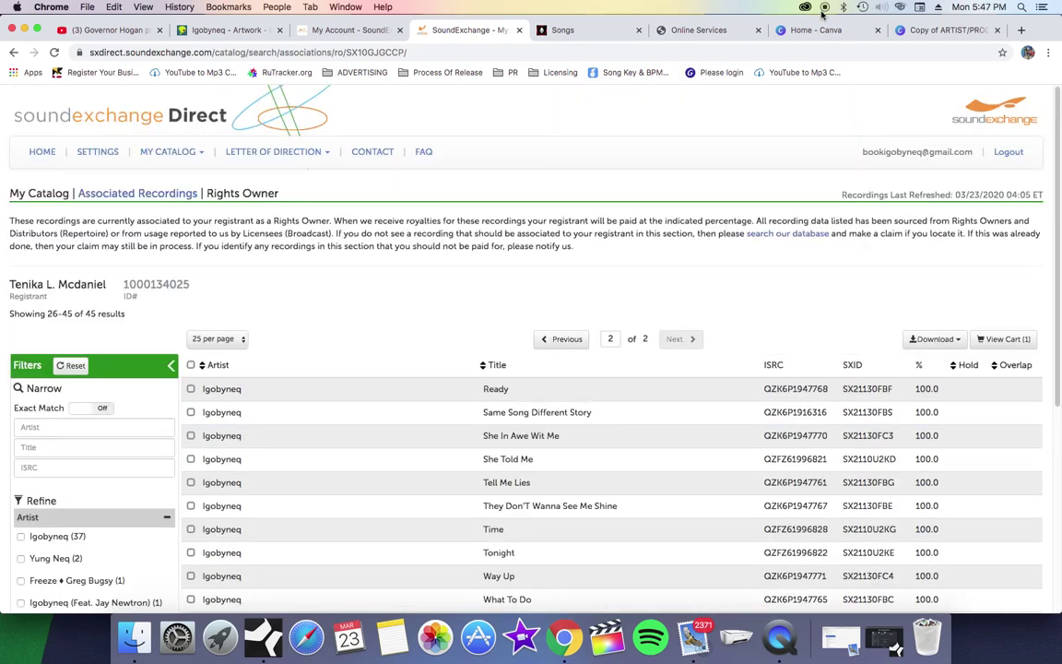